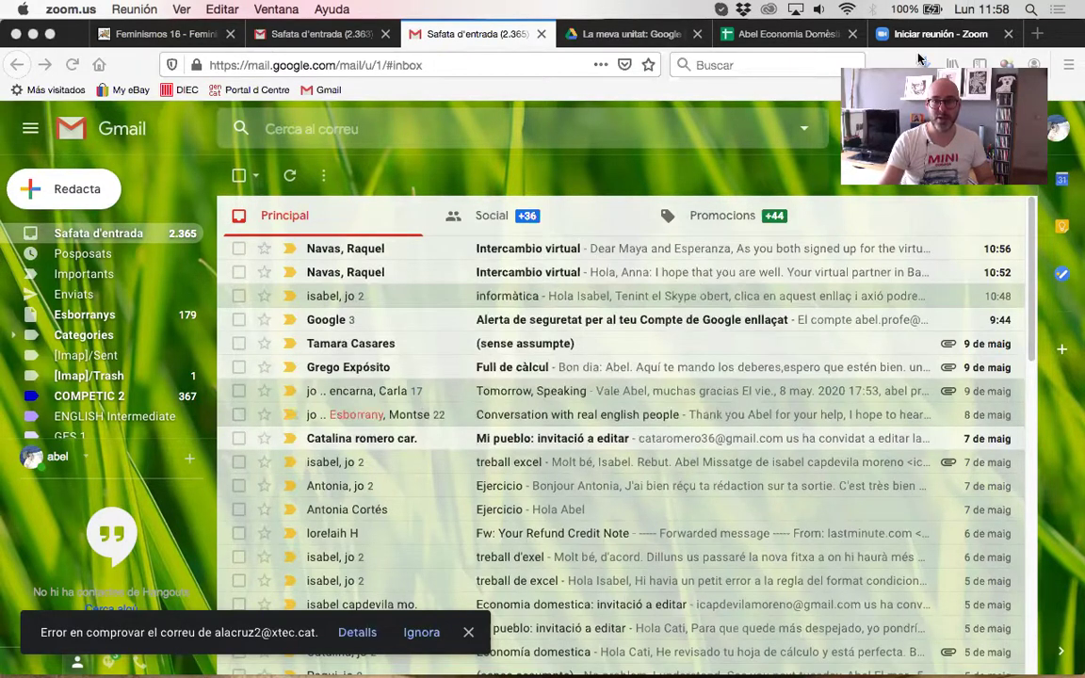
# - Switch to the open Economia Domèstica spreadsheet and enlarge the browser page to 133%
pyautogui.click(990, 129)
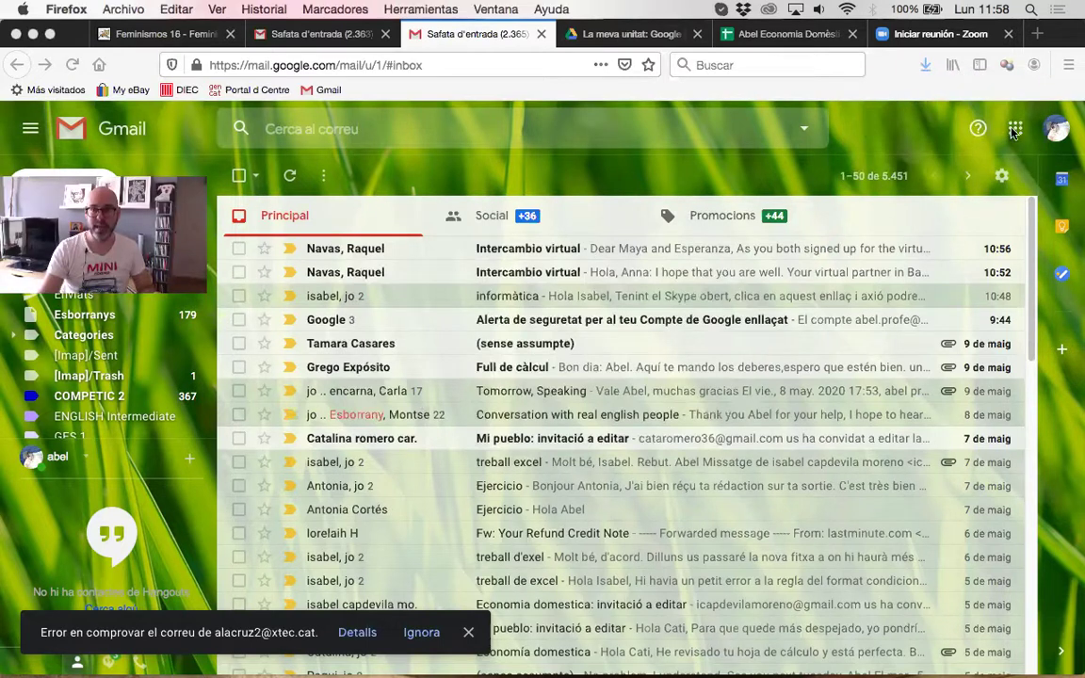
pyautogui.click(1016, 130)
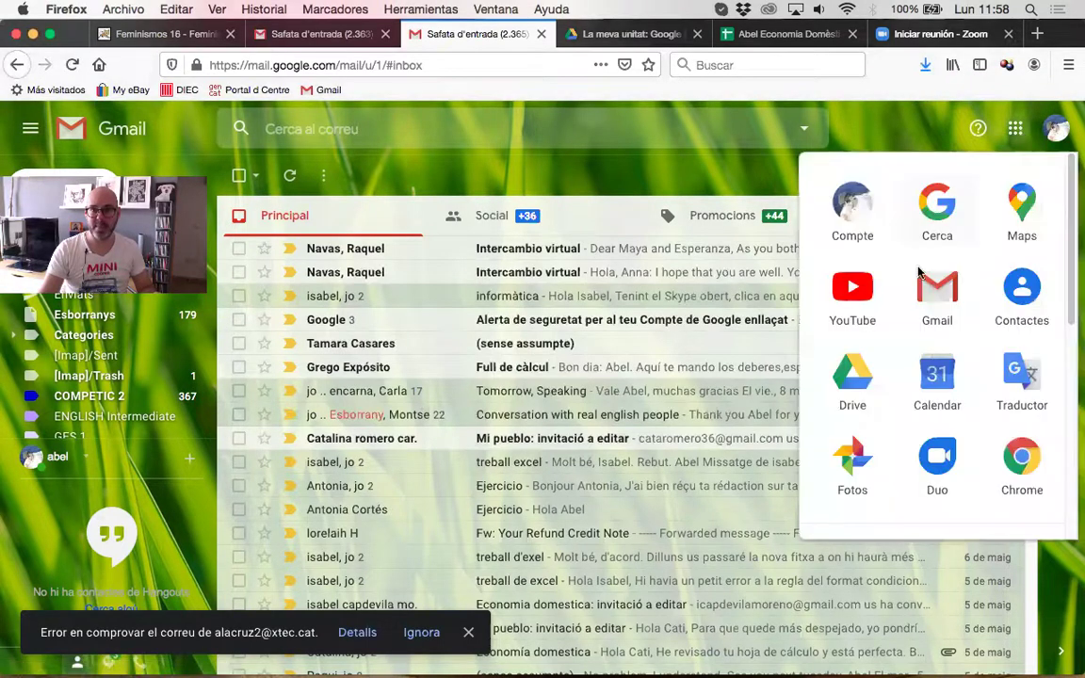
pyautogui.click(626, 34)
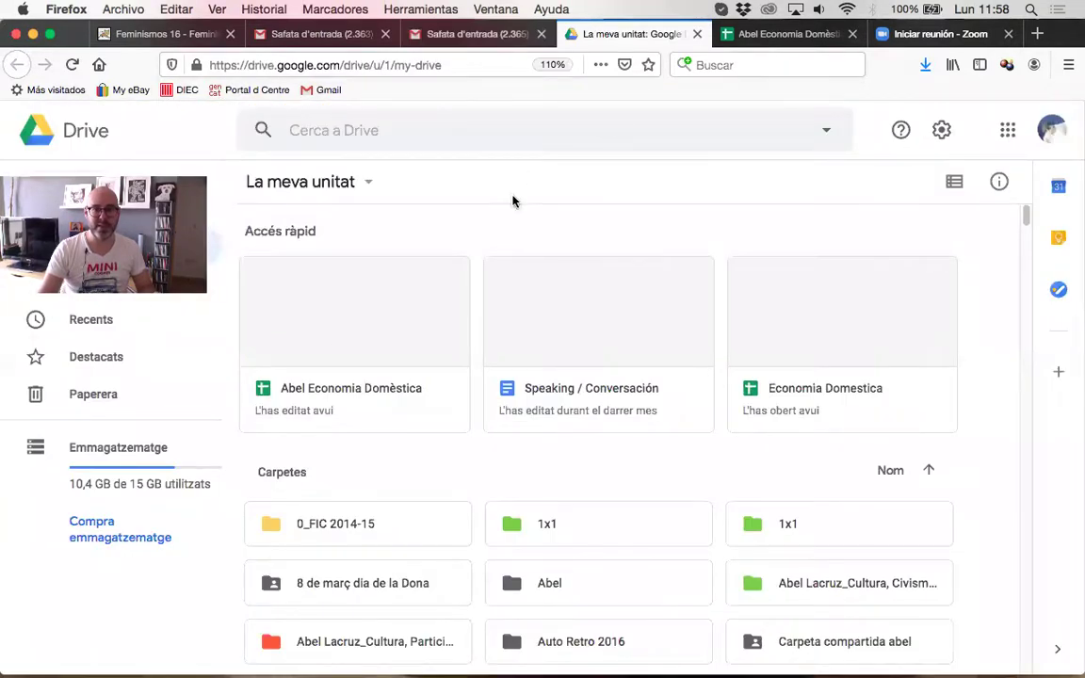
pyautogui.click(782, 33)
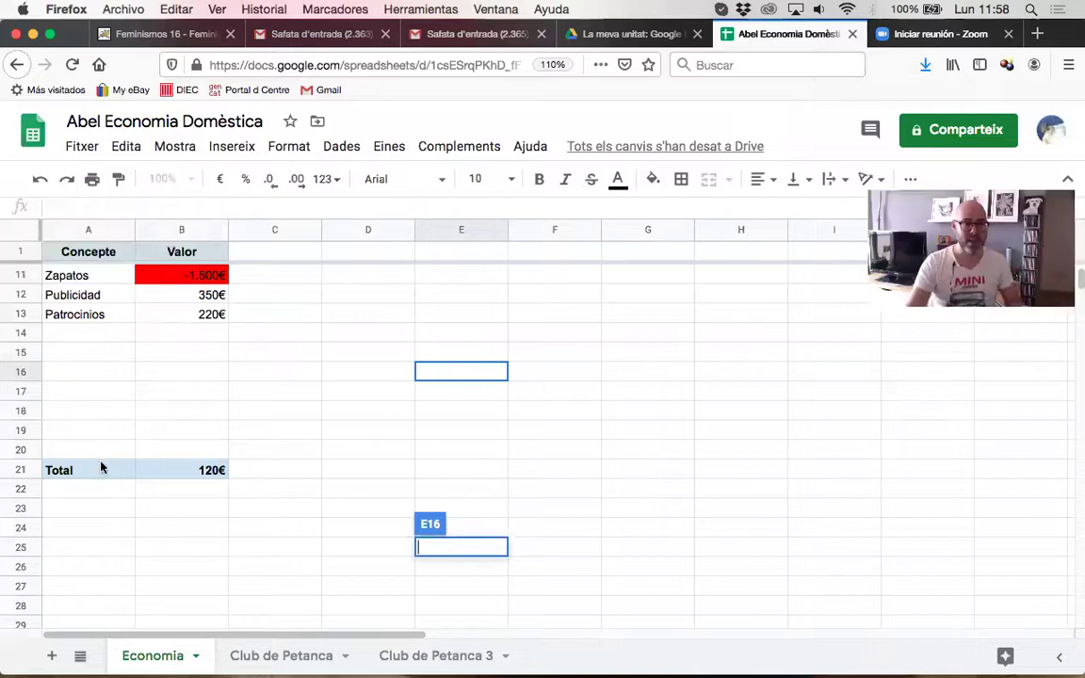
pyautogui.click(277, 476)
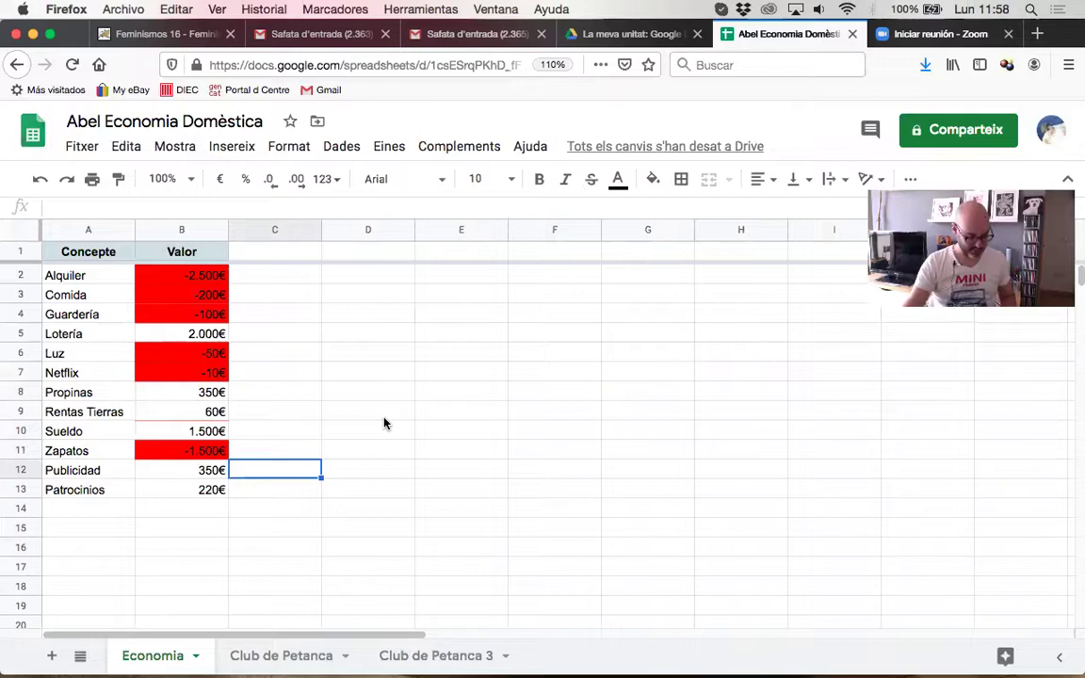
pyautogui.press('super+plus')
pyautogui.press('super+plus')
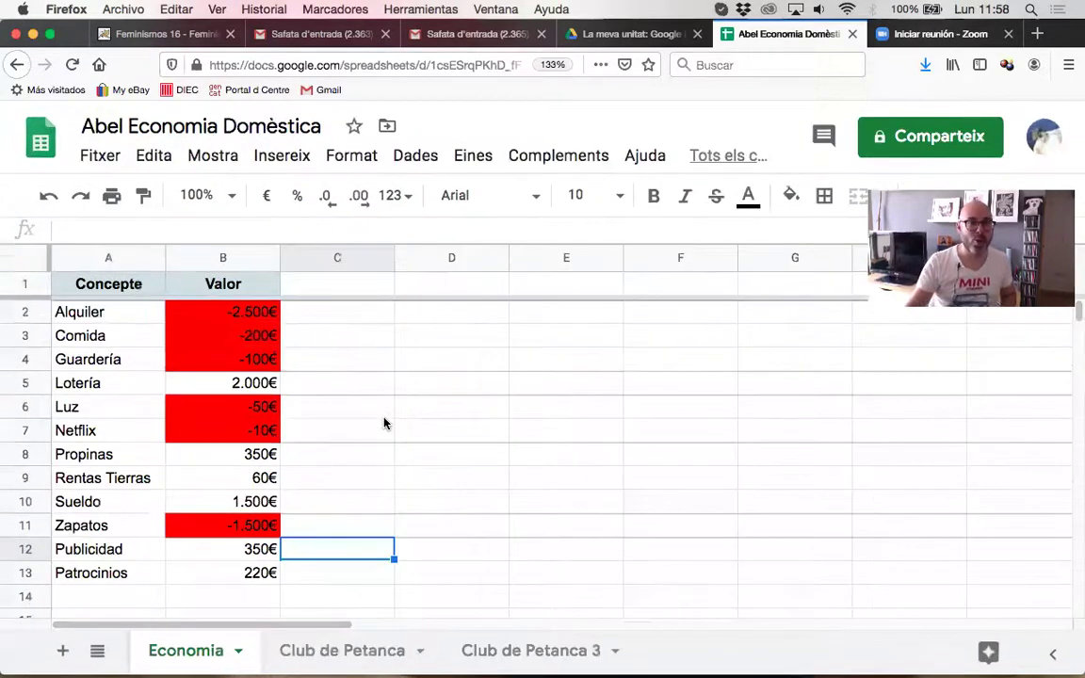
# - Examine the household concepts from Alquiler to Netflix and their amounts in the Valor column of the Economia sheet
pyautogui.click(91, 321)
pyautogui.click(86, 339)
pyautogui.click(85, 359)
pyautogui.click(86, 388)
pyautogui.click(84, 410)
pyautogui.click(85, 430)
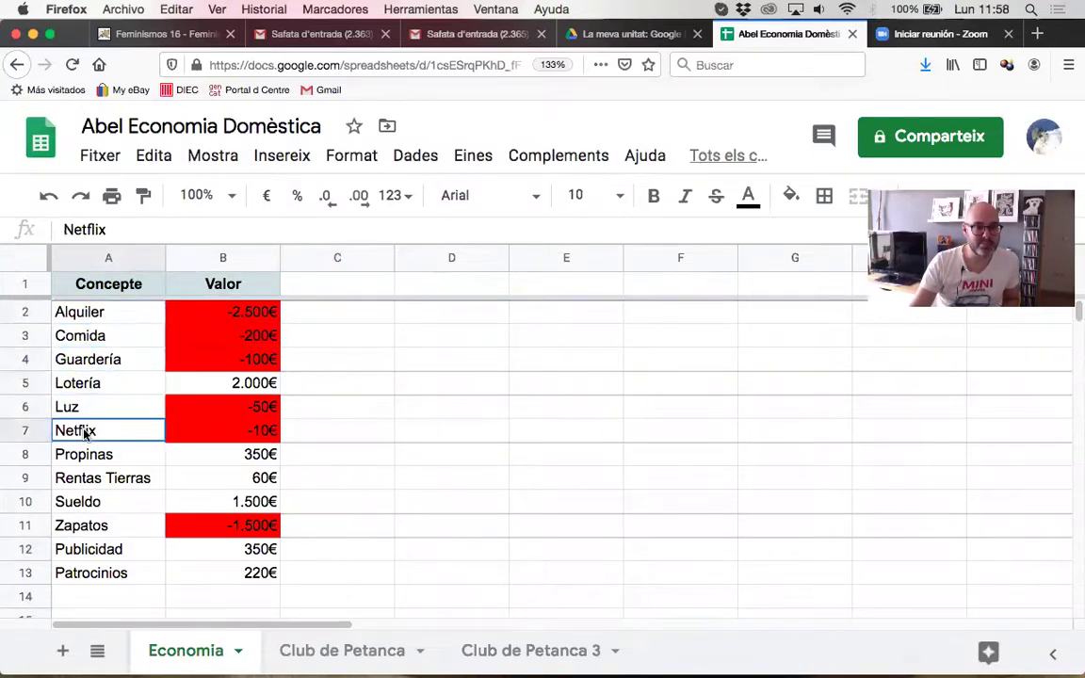
pyautogui.click(230, 435)
pyautogui.click(225, 411)
pyautogui.click(223, 382)
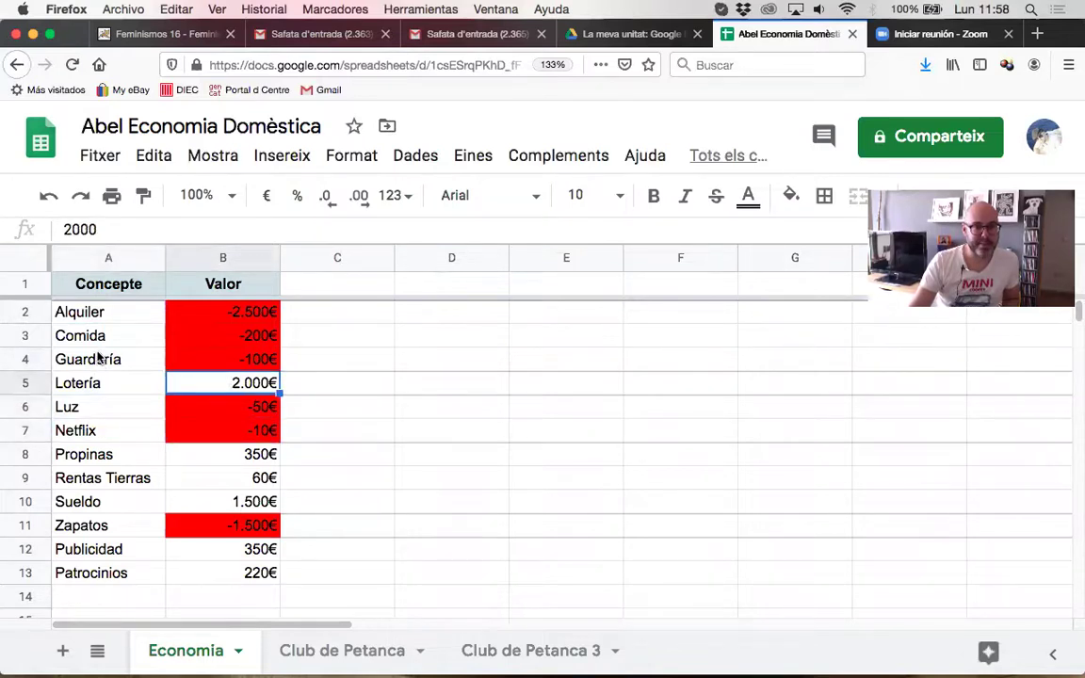
pyautogui.click(81, 309)
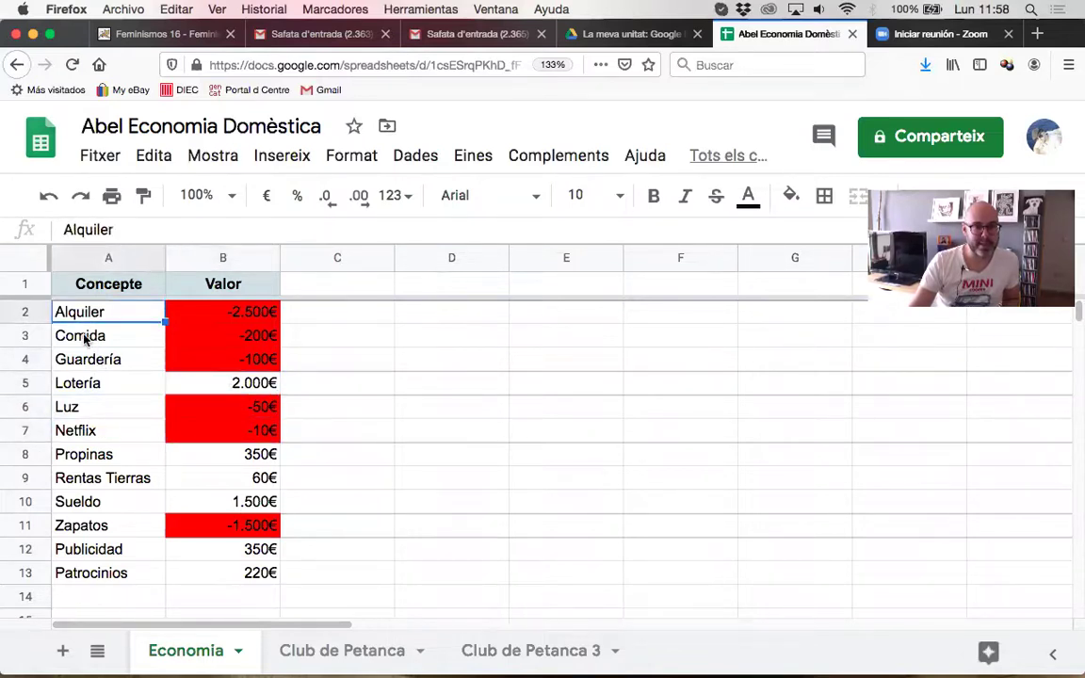
pyautogui.click(247, 317)
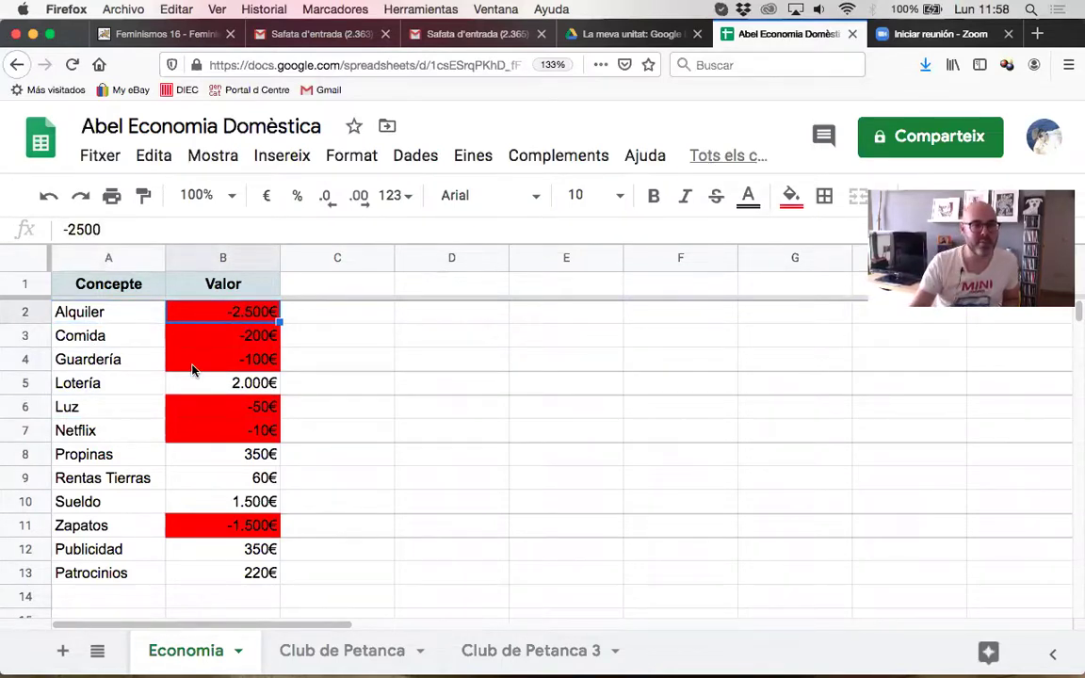
# - Inspect the formula in the Total cell B21 and the Lotería amount in B5
pyautogui.scroll(-5, 224, 438)
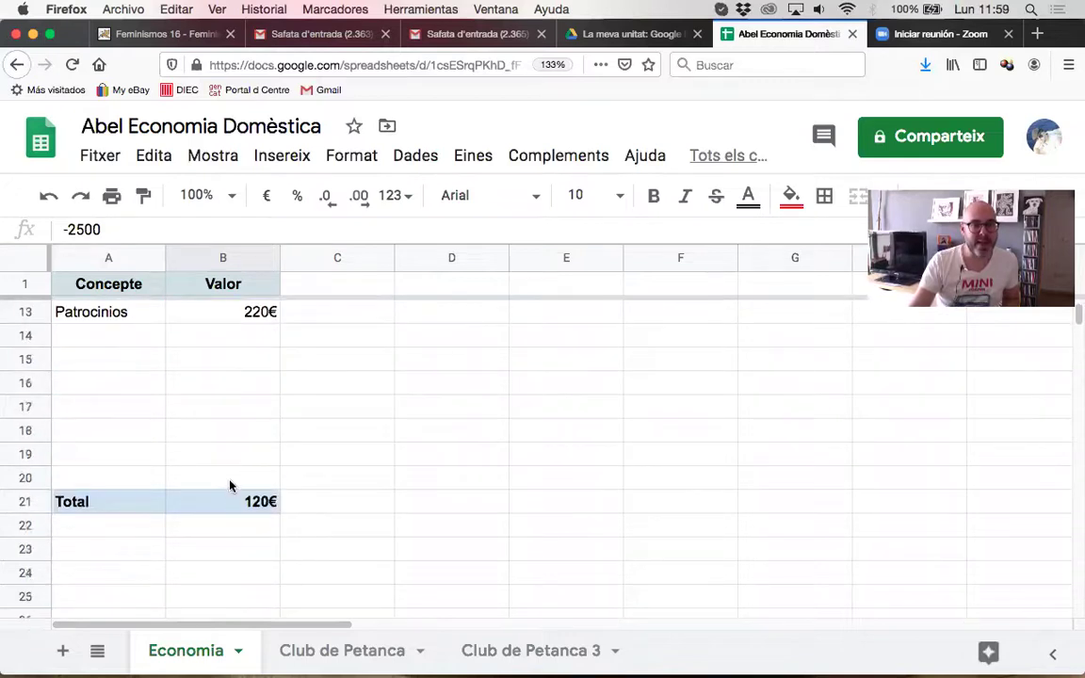
pyautogui.click(231, 508)
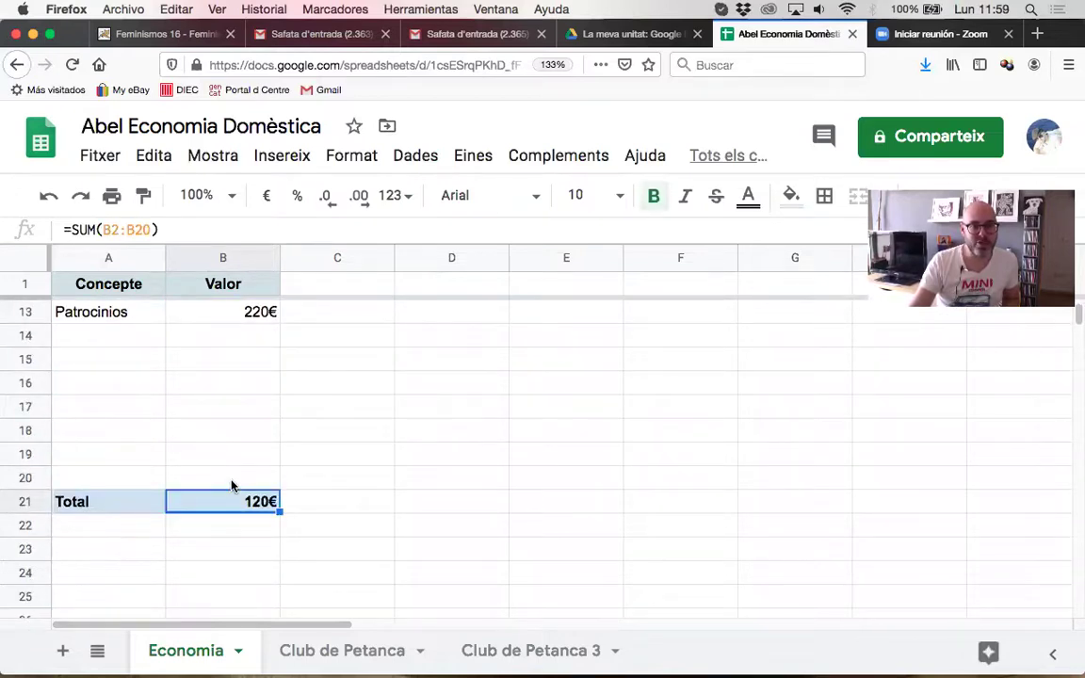
pyautogui.scroll(-2, 232, 494)
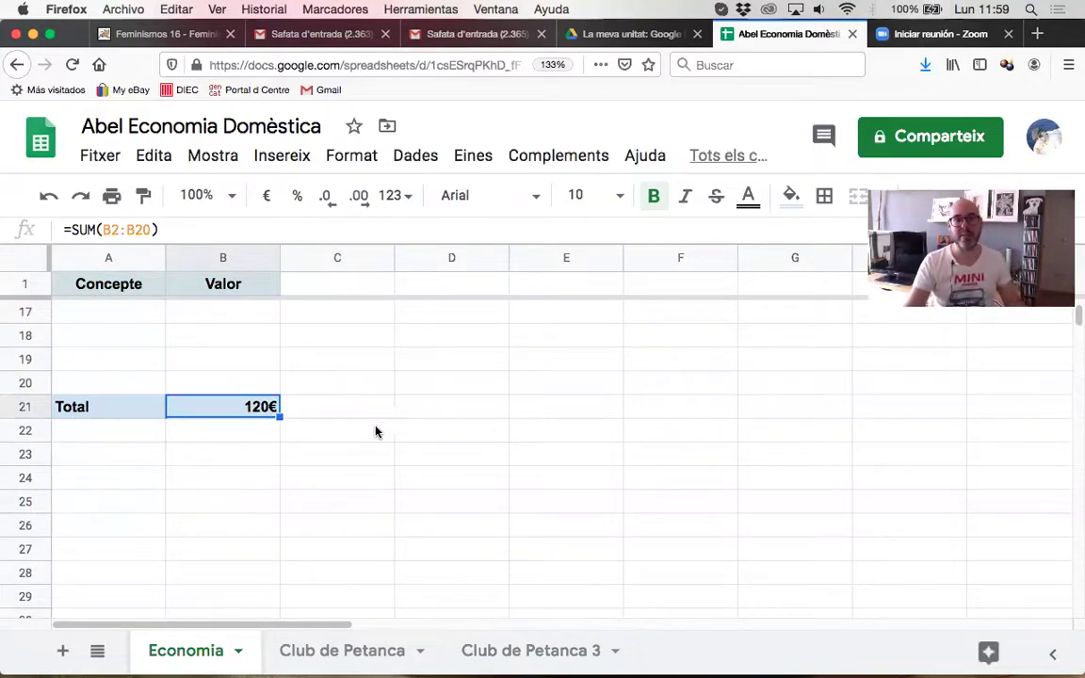
pyautogui.scroll(5, 283, 447)
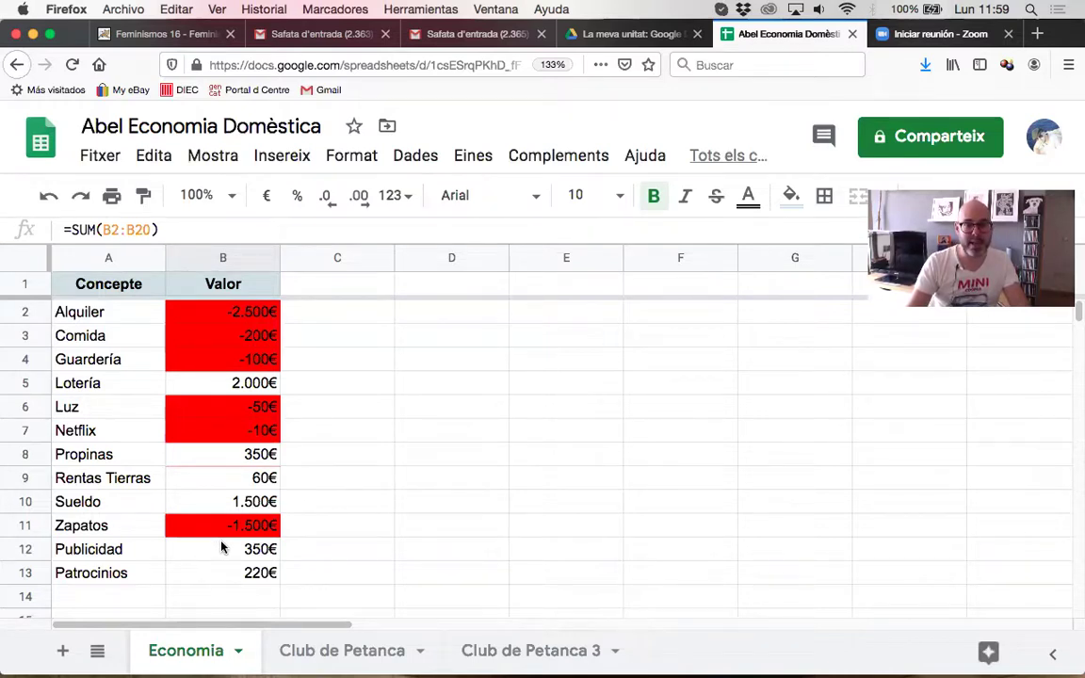
pyautogui.click(249, 387)
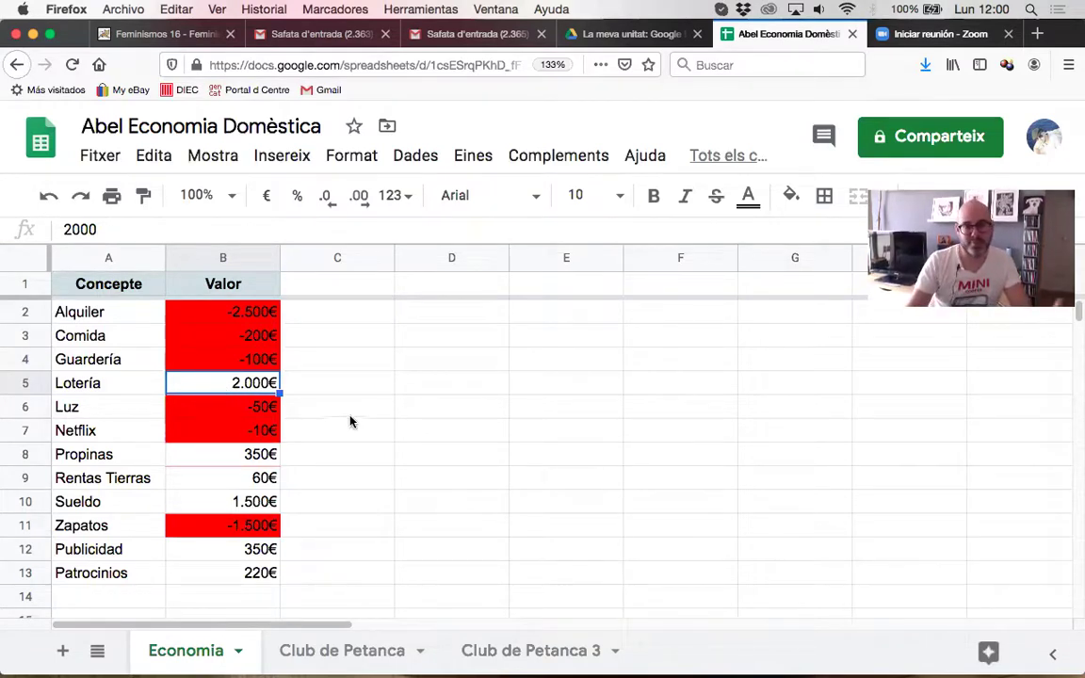
# - Open the conditional formatting rules for the entire Valor column B
pyautogui.click(235, 260)
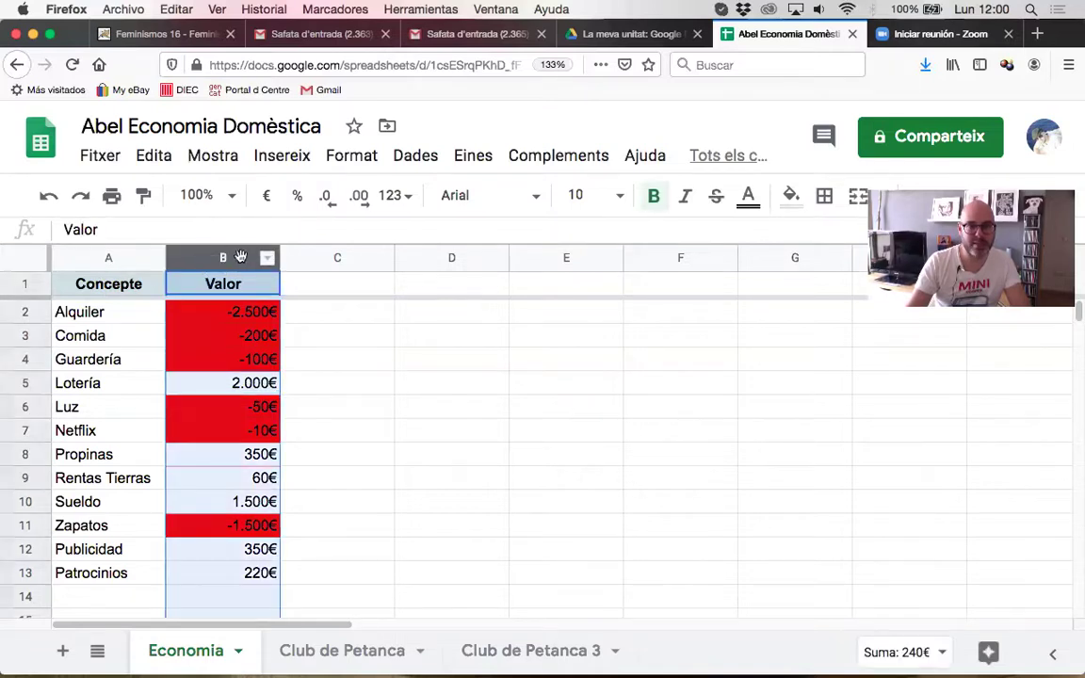
pyautogui.scroll(-9, 200, 443)
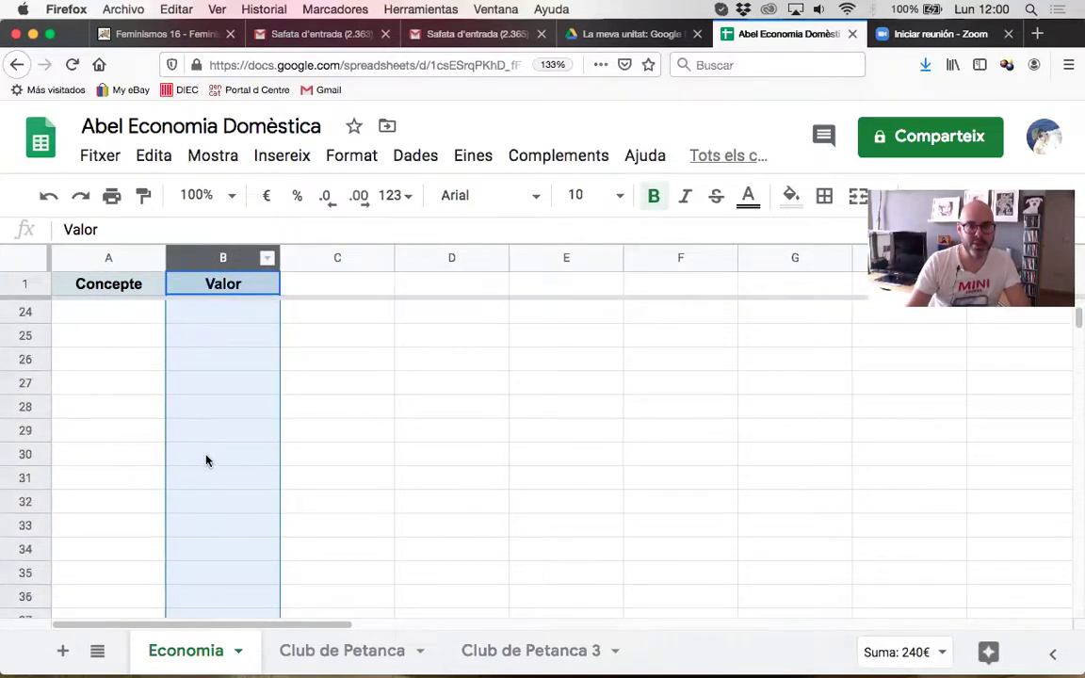
pyautogui.scroll(9, 206, 461)
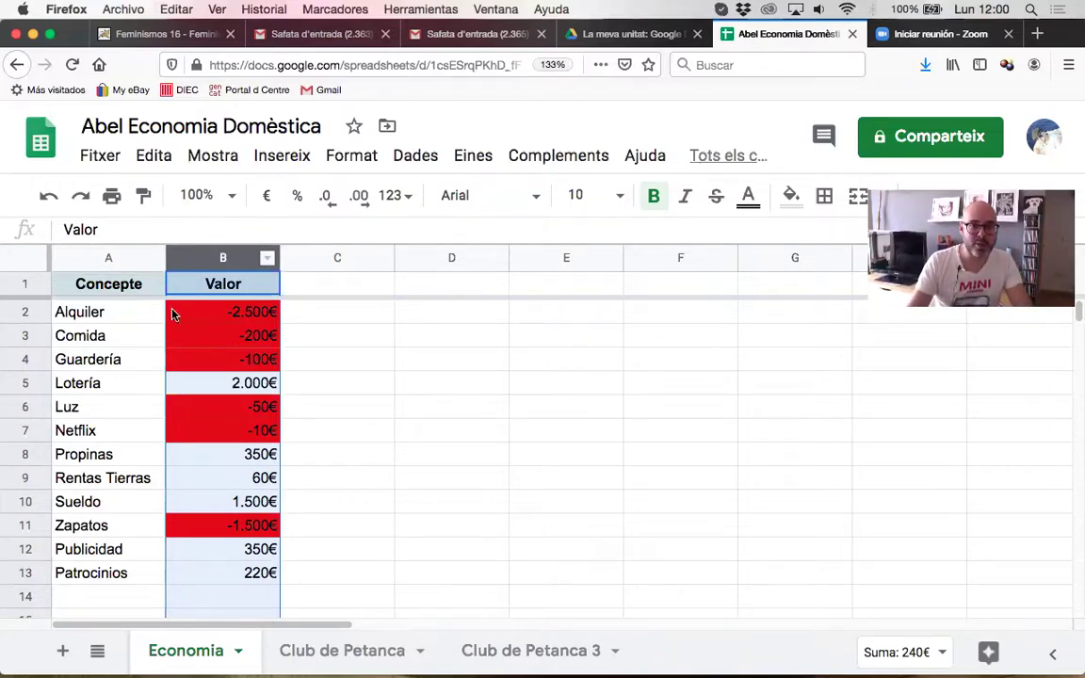
pyautogui.rightClick(192, 259)
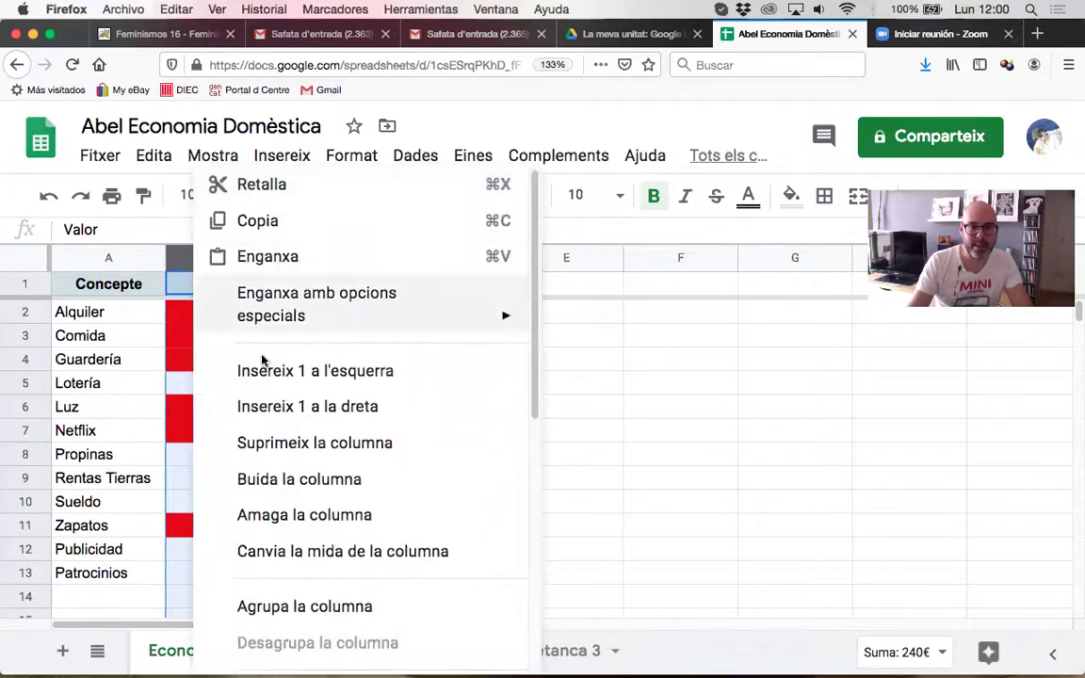
pyautogui.scroll(-6, 297, 419)
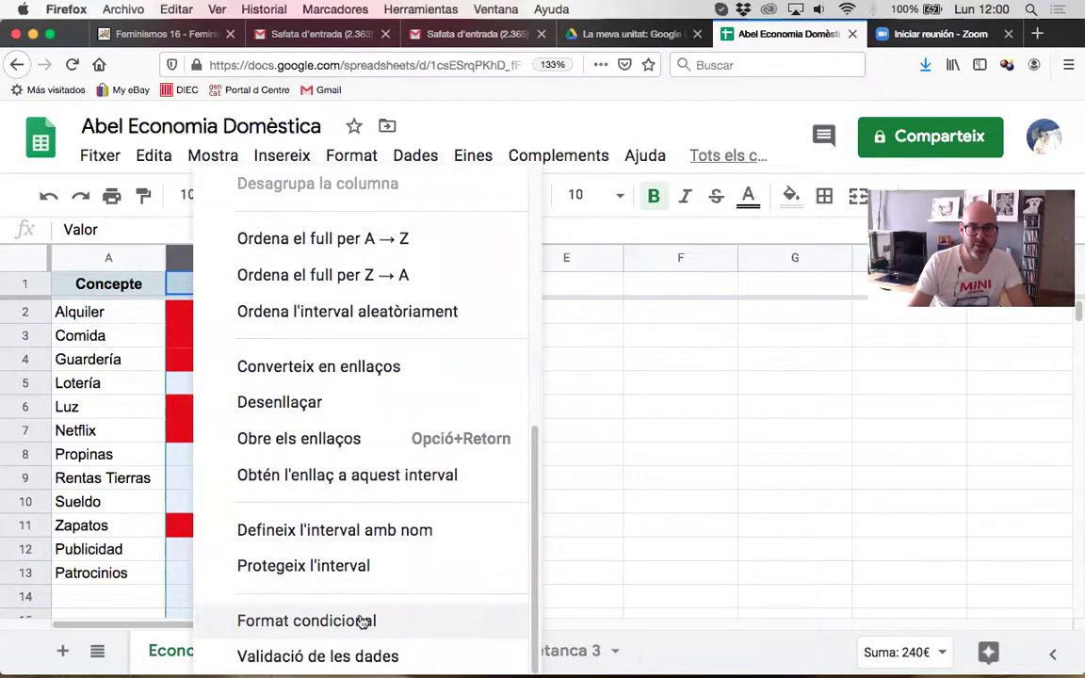
pyautogui.click(299, 619)
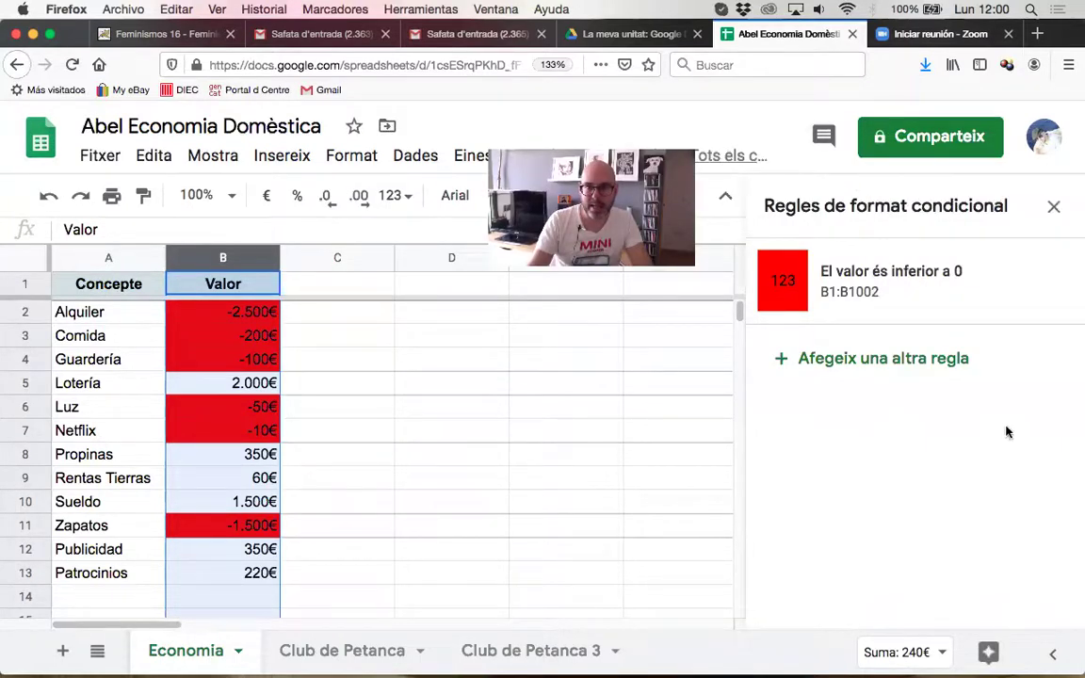
# - Add a second conditional formatting rule for B1:B1002 with the condition Més gran que and the value 0
pyautogui.click(866, 364)
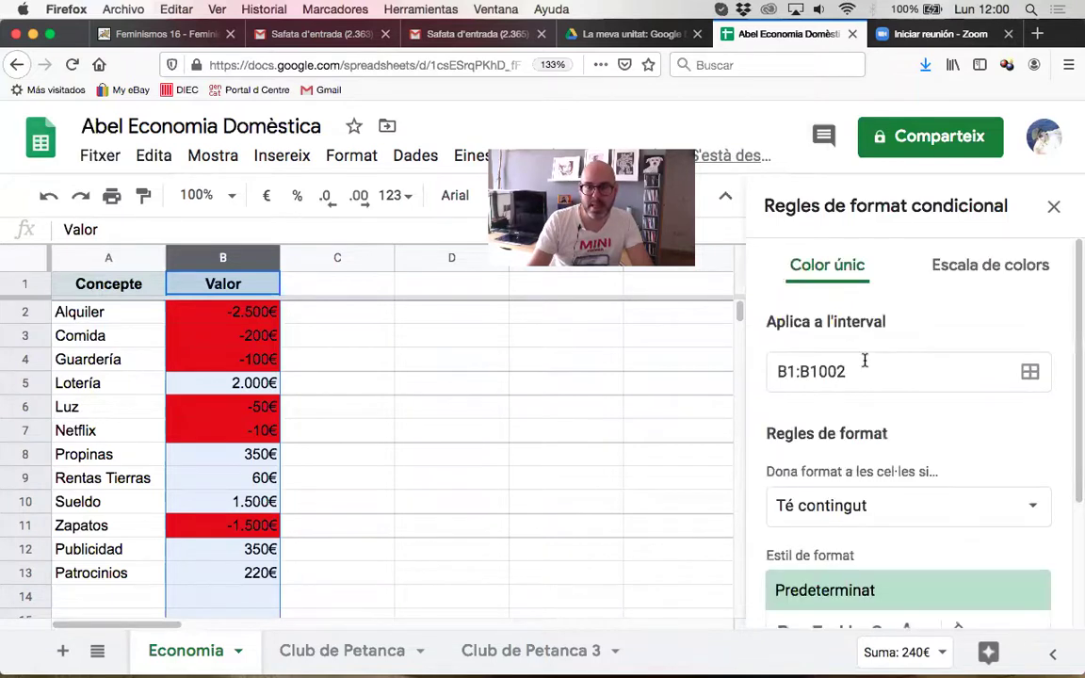
pyautogui.scroll(-3, 861, 382)
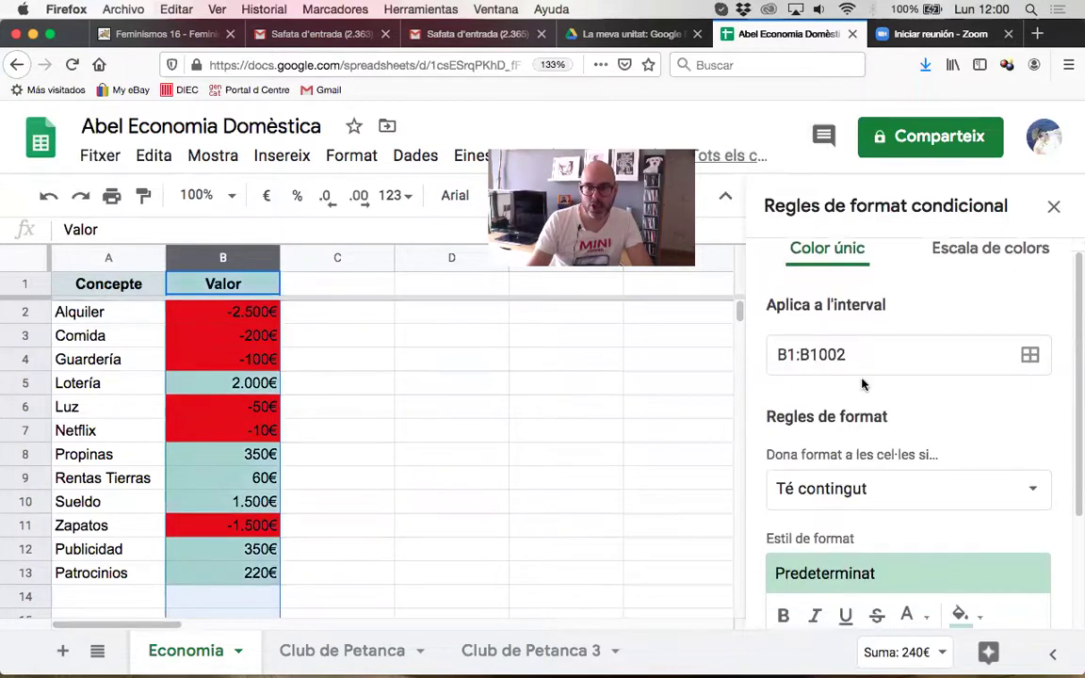
pyautogui.click(1031, 378)
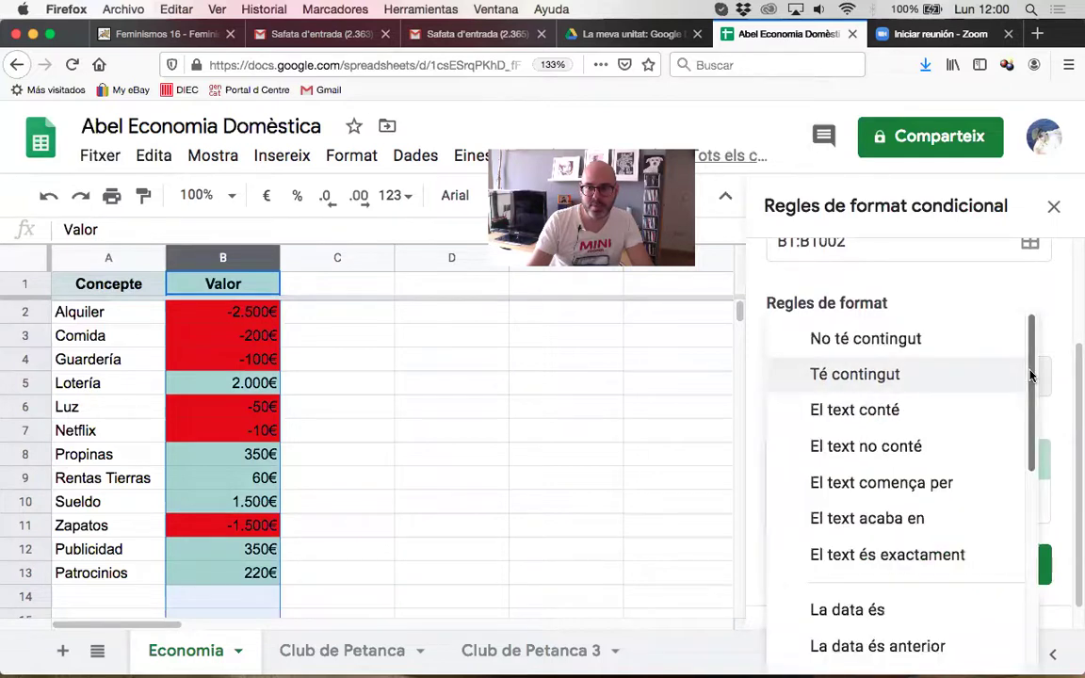
pyautogui.scroll(-5, 924, 485)
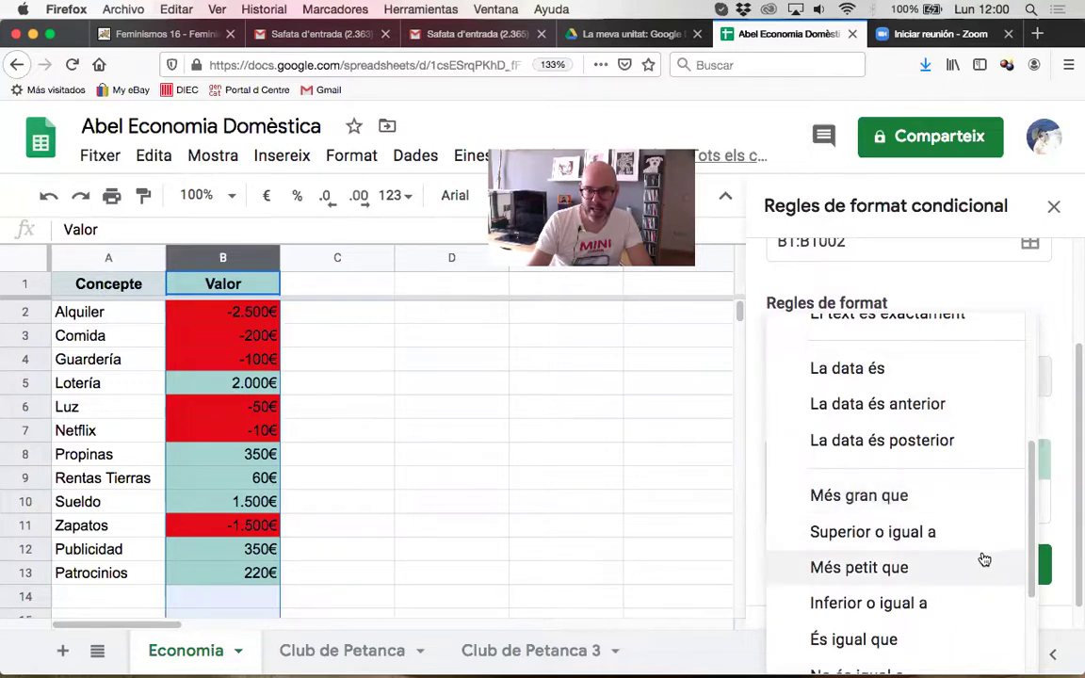
pyautogui.click(913, 500)
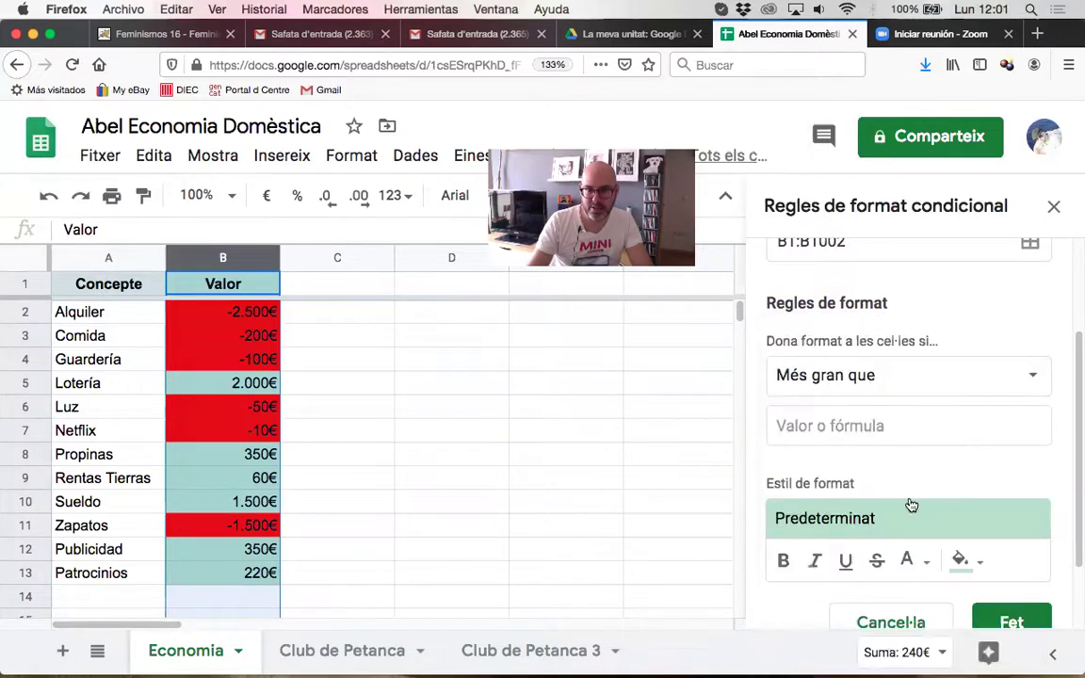
pyautogui.click(829, 427)
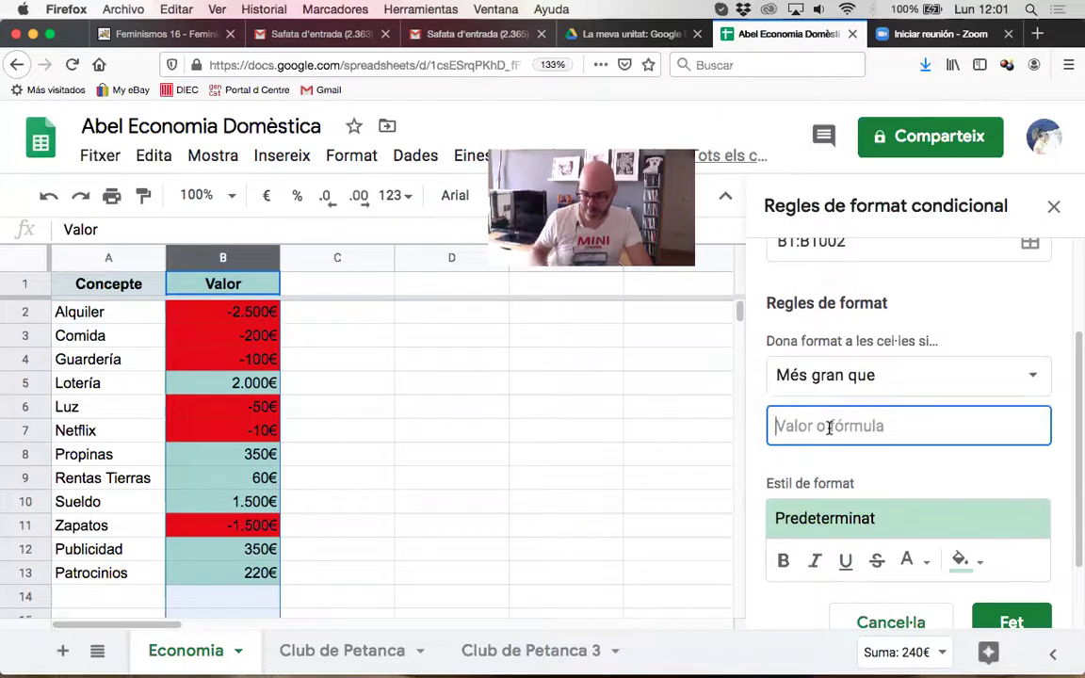
pyautogui.write('0')
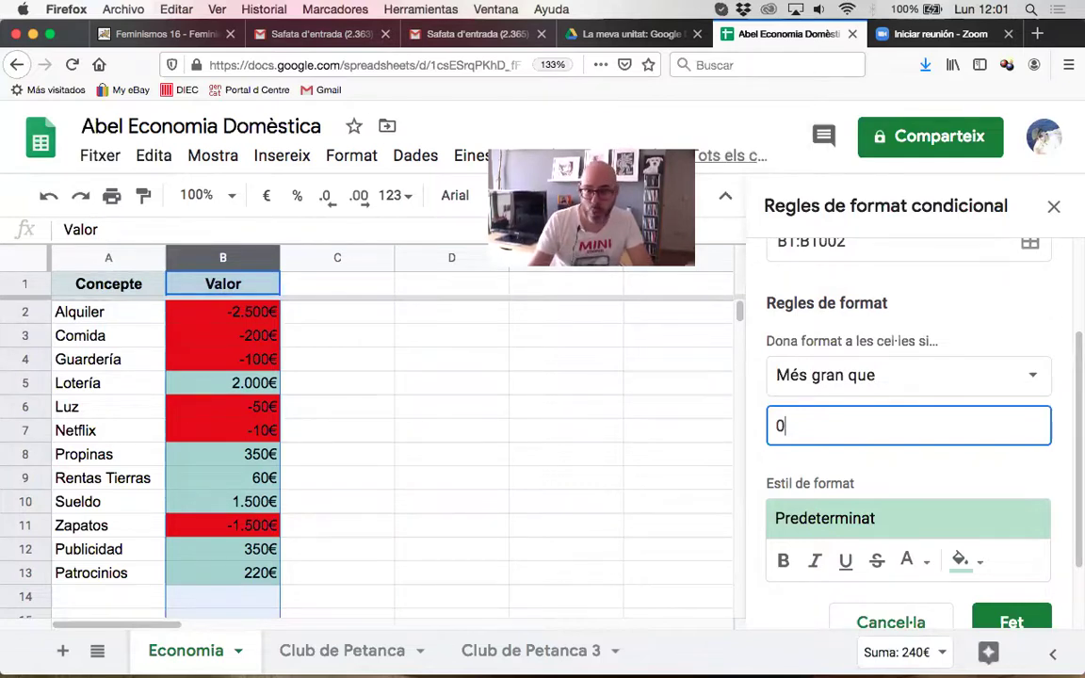
# - Give the new rule a bright green fill, save it and close the conditional formatting rules
pyautogui.scroll(-1, 942, 509)
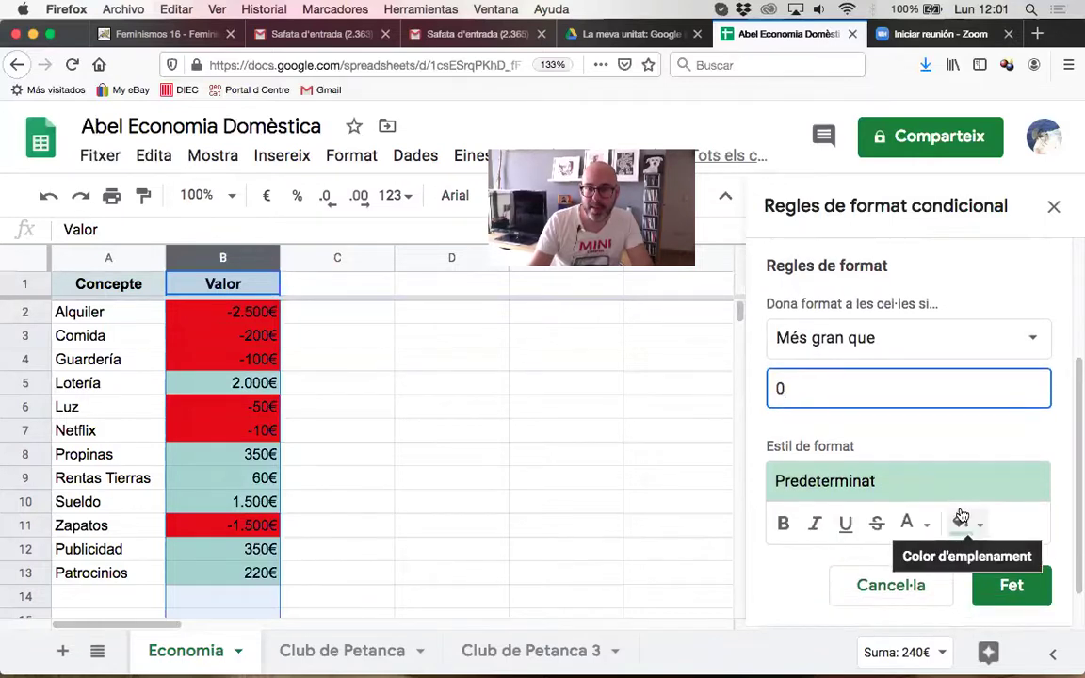
pyautogui.click(961, 518)
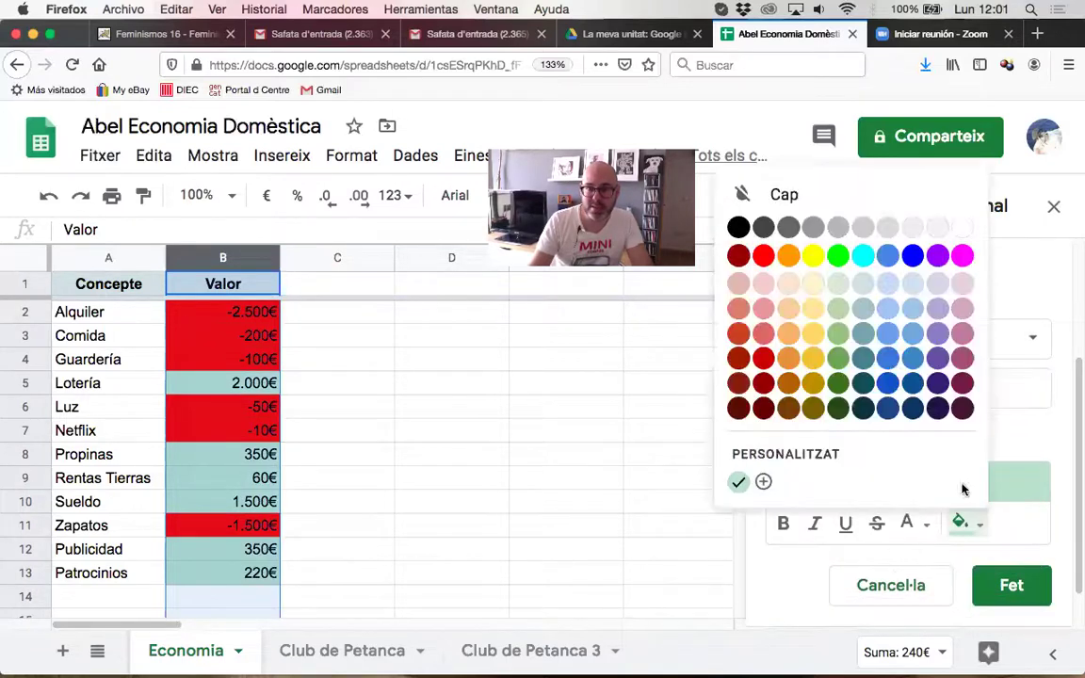
pyautogui.click(837, 256)
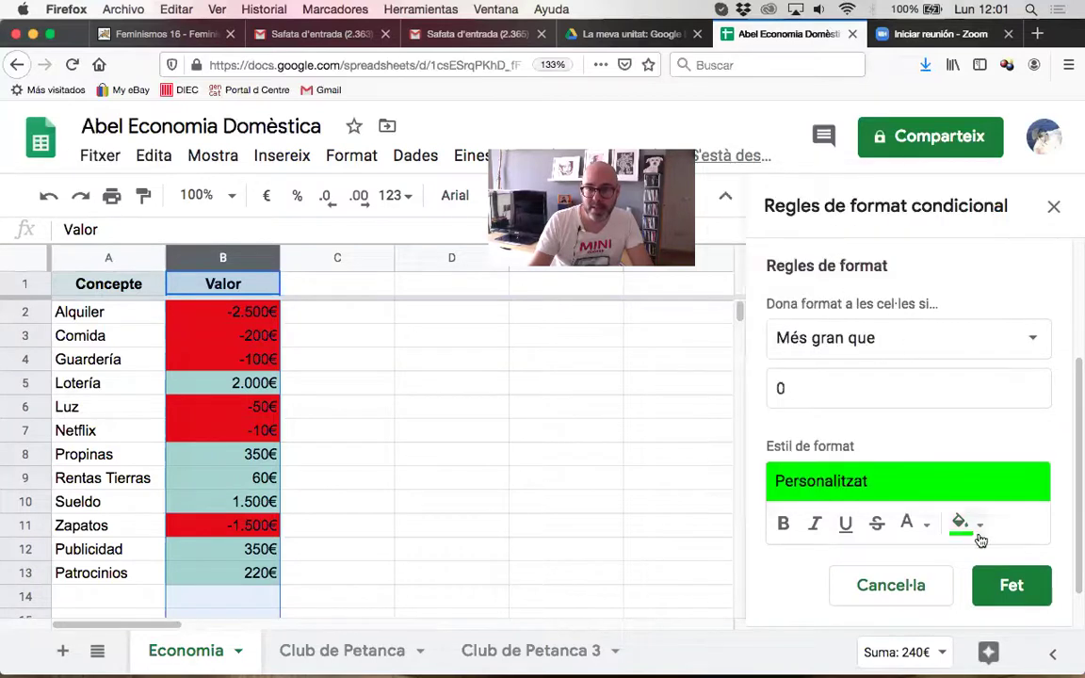
pyautogui.click(1007, 588)
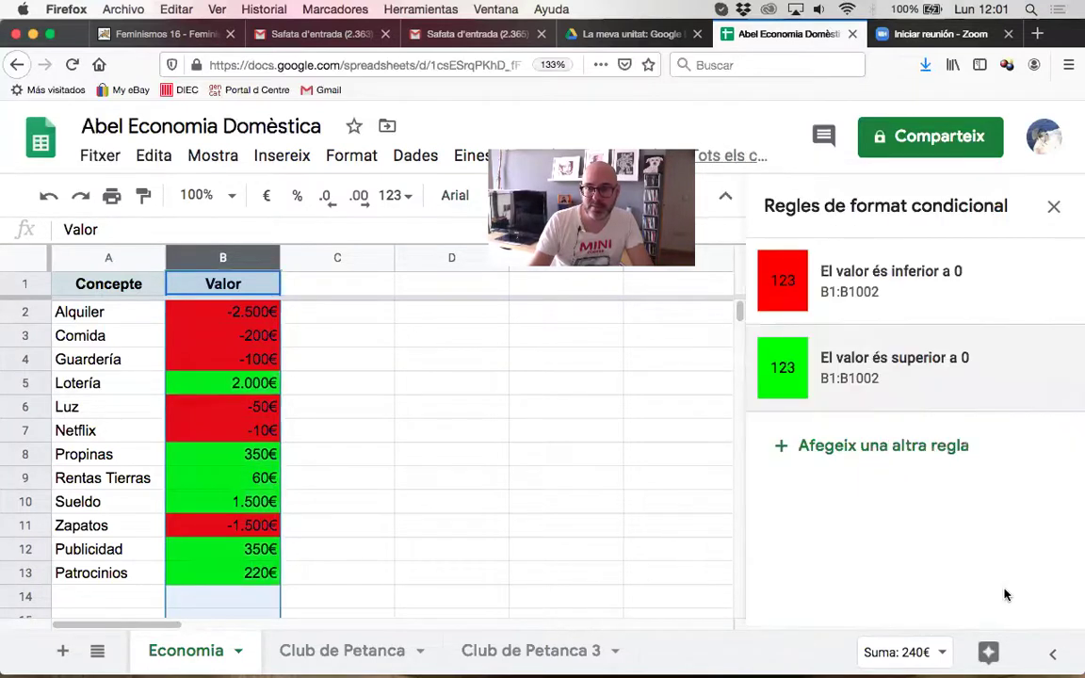
pyautogui.click(1051, 209)
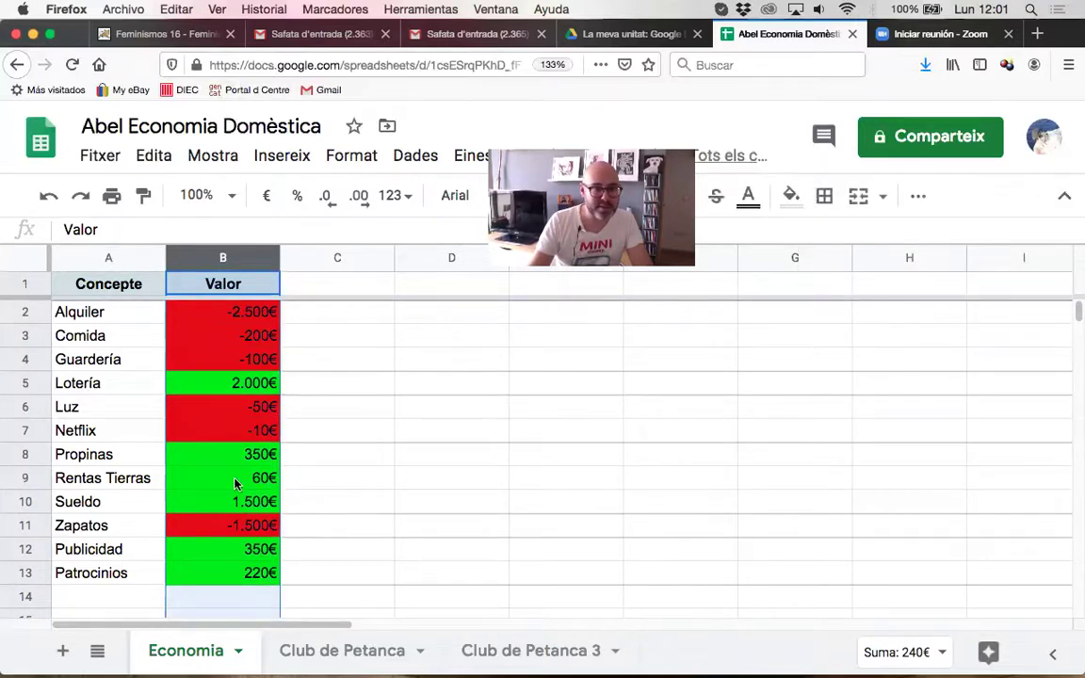
# - Check the conditional colouring of the Lotería and Propinas income rows
pyautogui.click(325, 482)
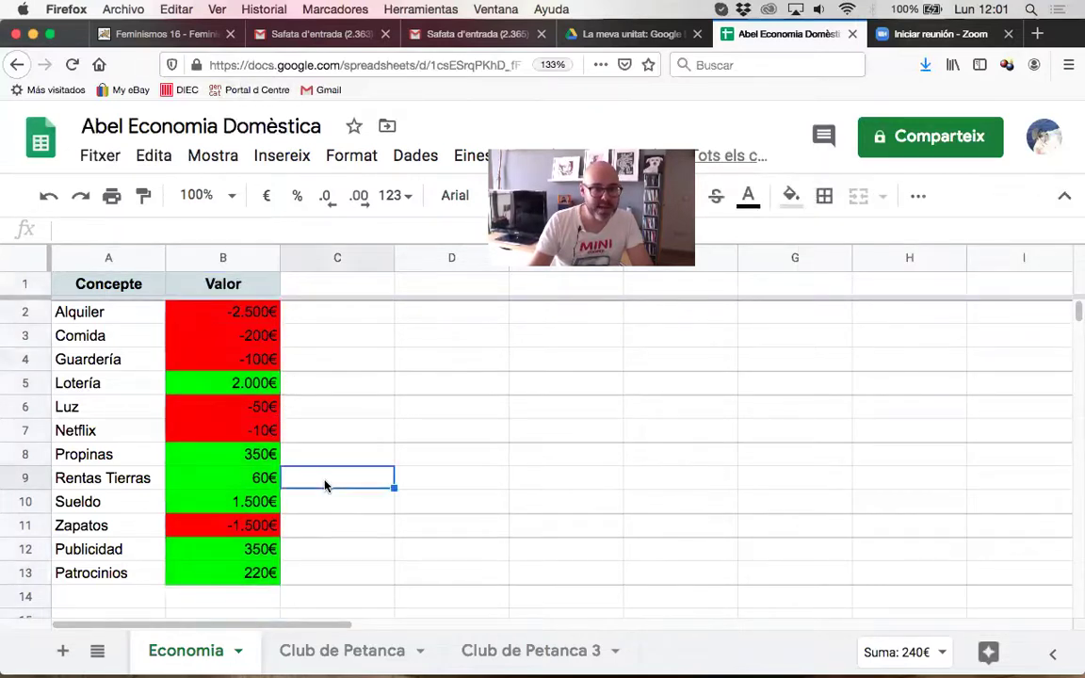
pyautogui.click(134, 386)
pyautogui.click(226, 383)
pyautogui.click(136, 461)
pyautogui.click(196, 462)
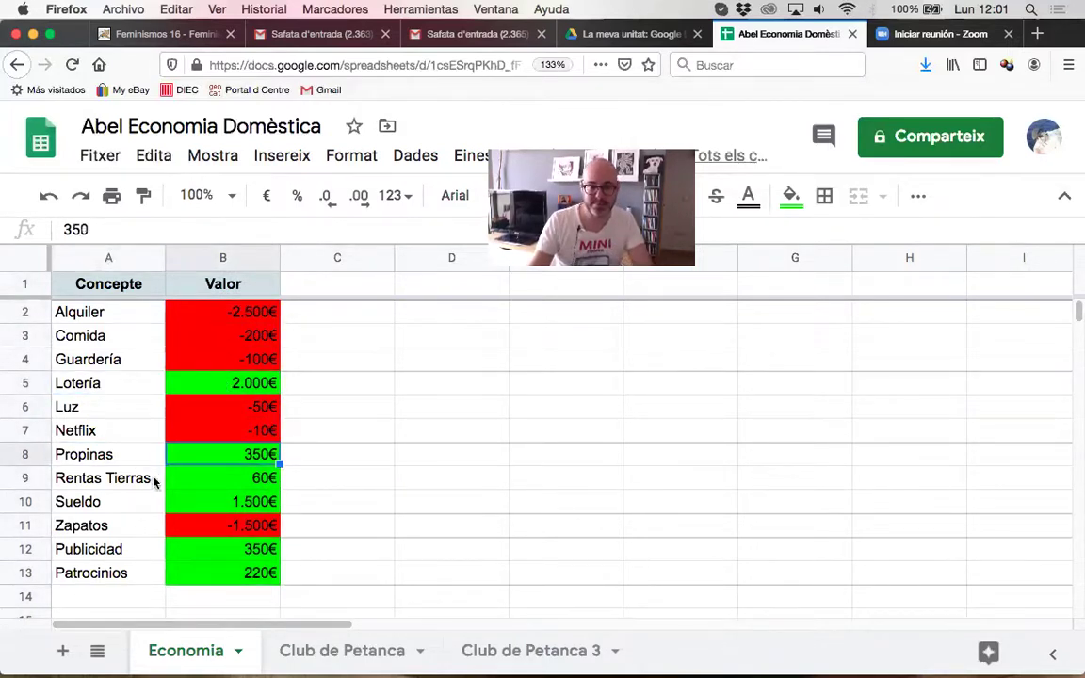
# - Check the conditional colours of the expense and income values and of the Total row
pyautogui.click(156, 477)
pyautogui.click(203, 477)
pyautogui.click(211, 461)
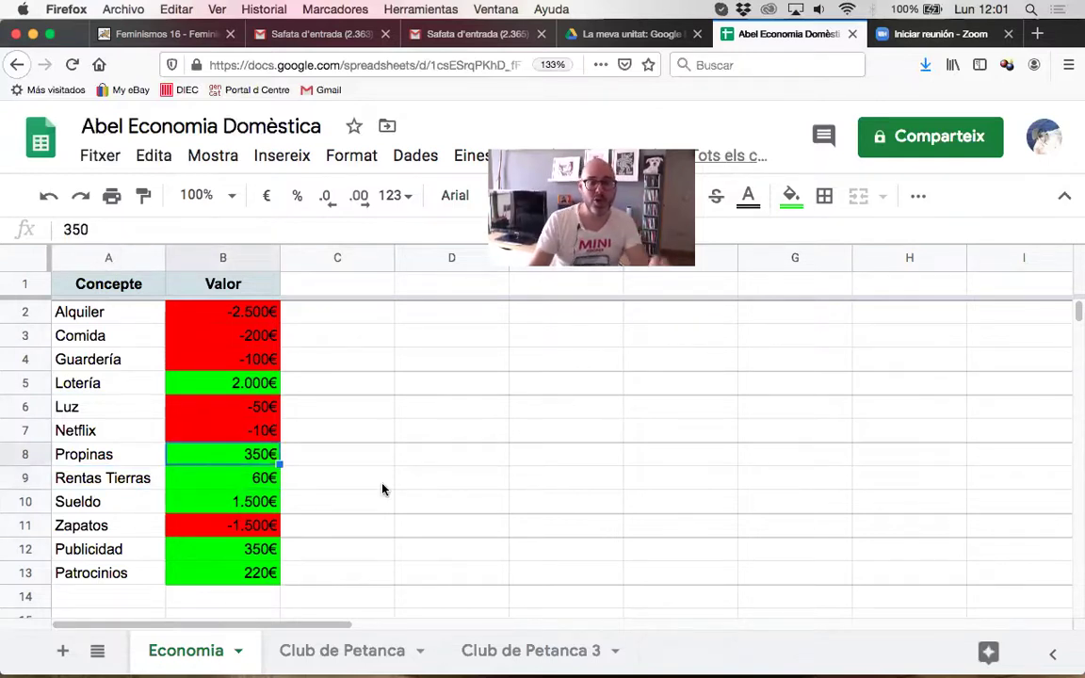
pyautogui.click(241, 317)
pyautogui.click(238, 328)
pyautogui.click(239, 358)
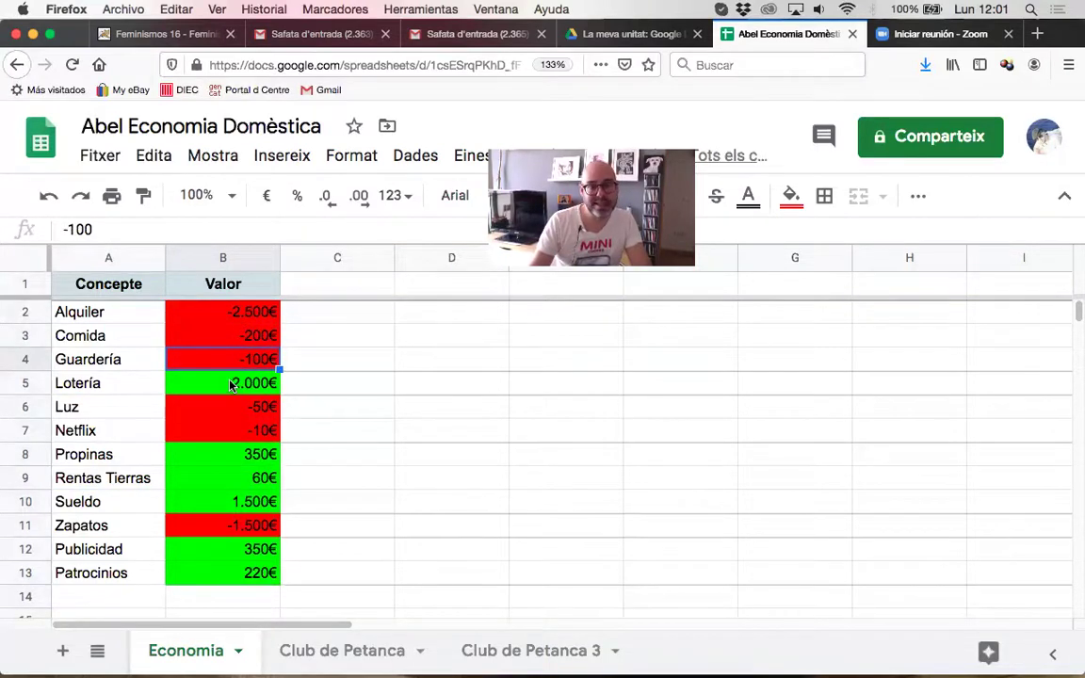
pyautogui.click(230, 384)
pyautogui.click(231, 460)
pyautogui.click(233, 478)
pyautogui.click(236, 502)
pyautogui.scroll(-5, 236, 502)
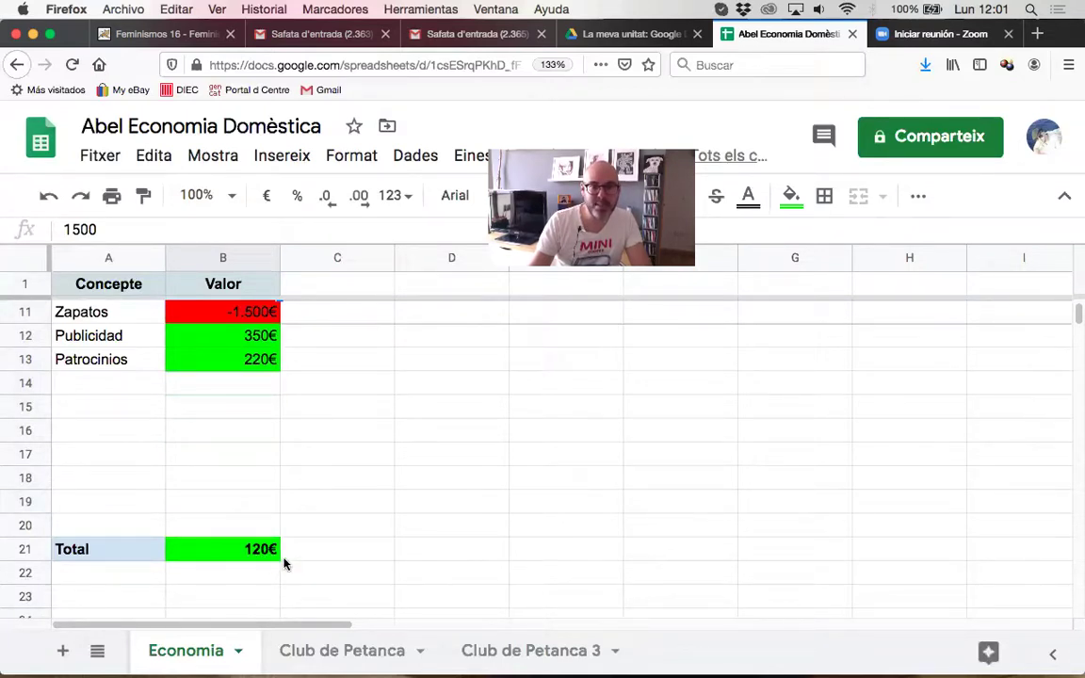
pyautogui.scroll(5, 229, 574)
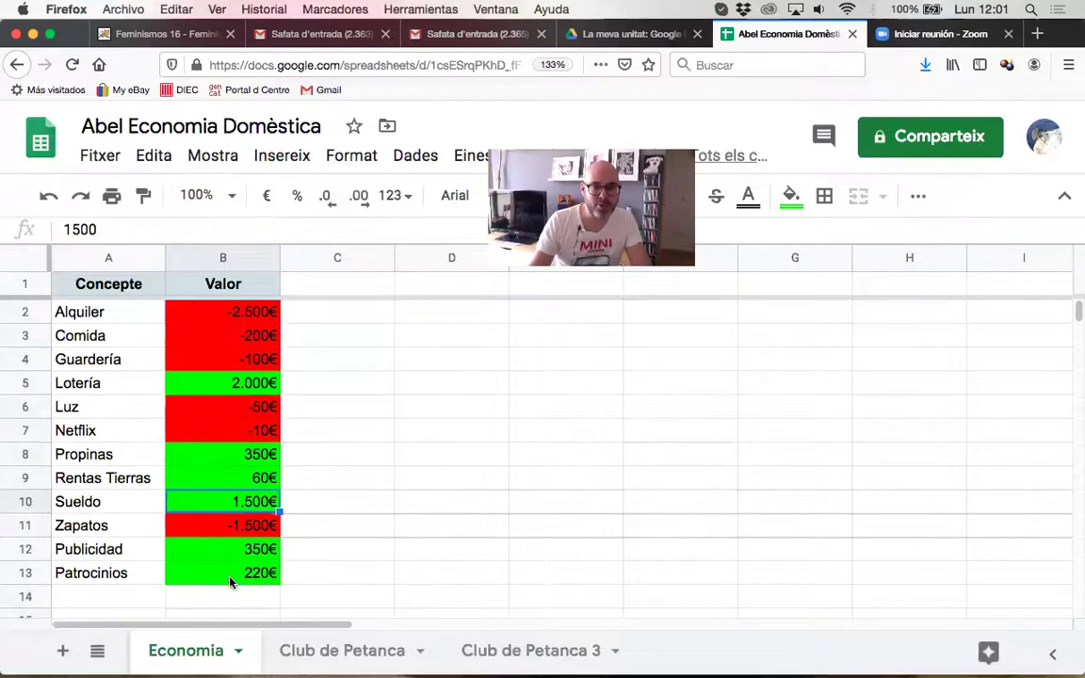
# - Change the Zapatos expense in the Valor column to -2500
pyautogui.click(241, 525)
pyautogui.doubleClick(241, 525)
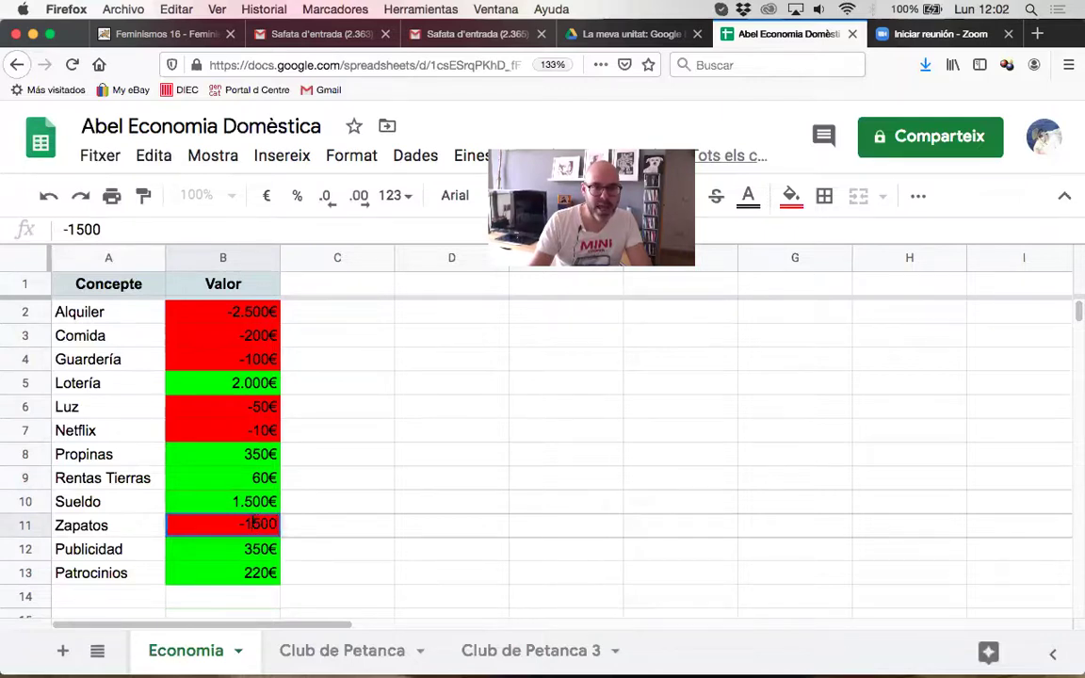
pyautogui.press('BackSpace')
pyautogui.write('2')
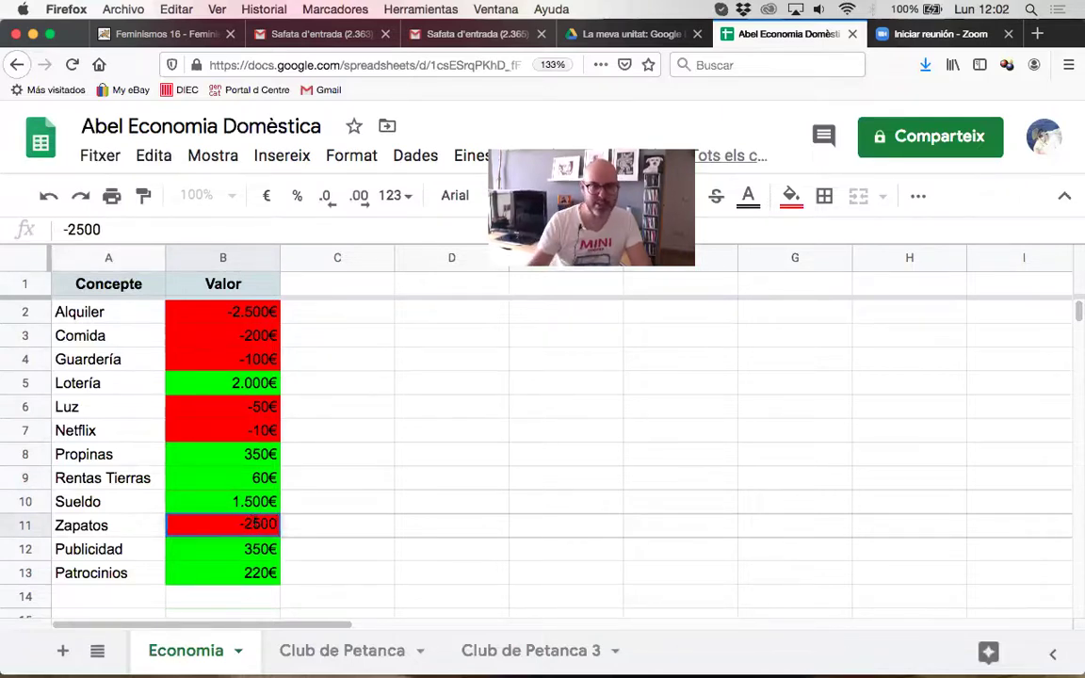
pyautogui.click(259, 507)
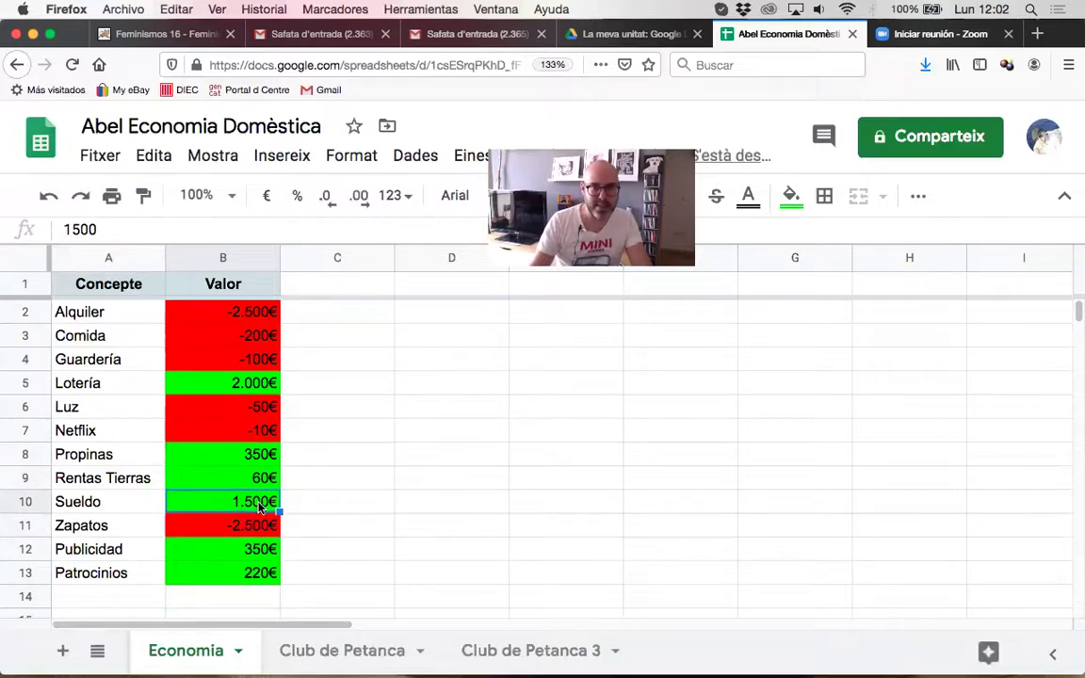
# - Check the amount and conditional colour of the Total row in row 21
pyautogui.scroll(-5, 259, 507)
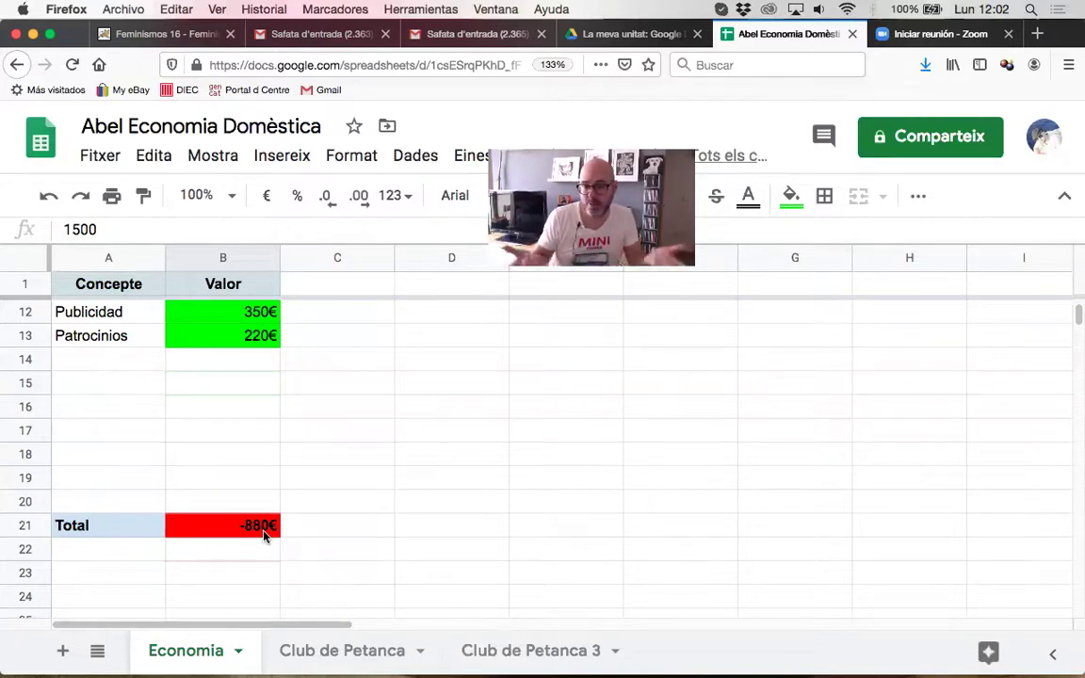
pyautogui.scroll(5, 266, 537)
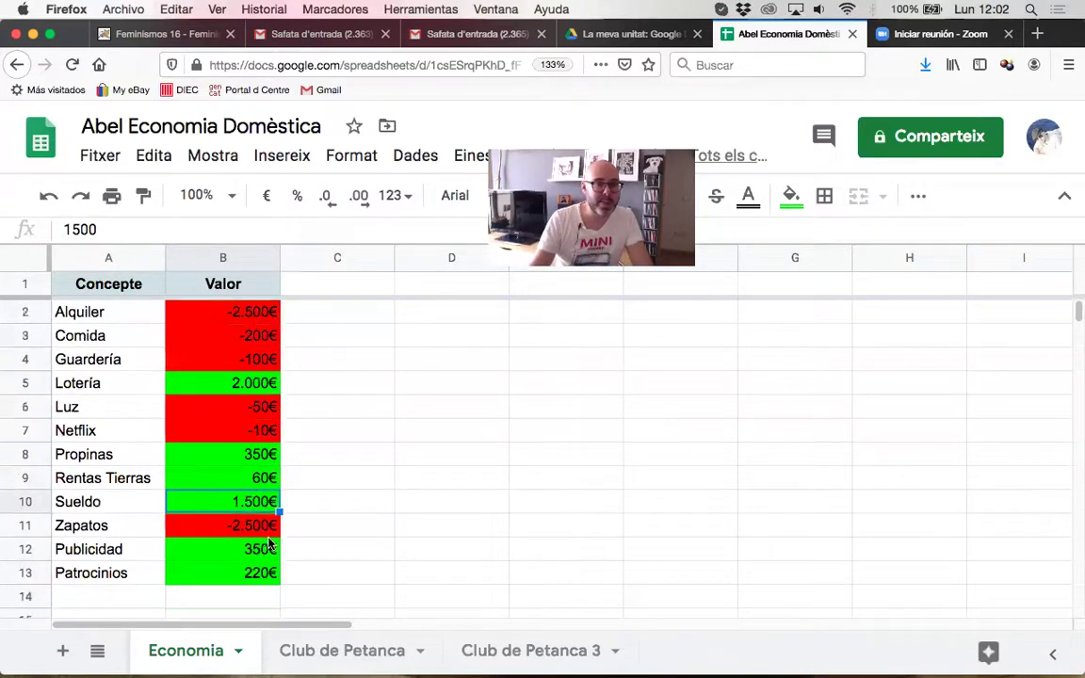
pyautogui.scroll(-10, 269, 536)
pyautogui.scroll(7, 269, 533)
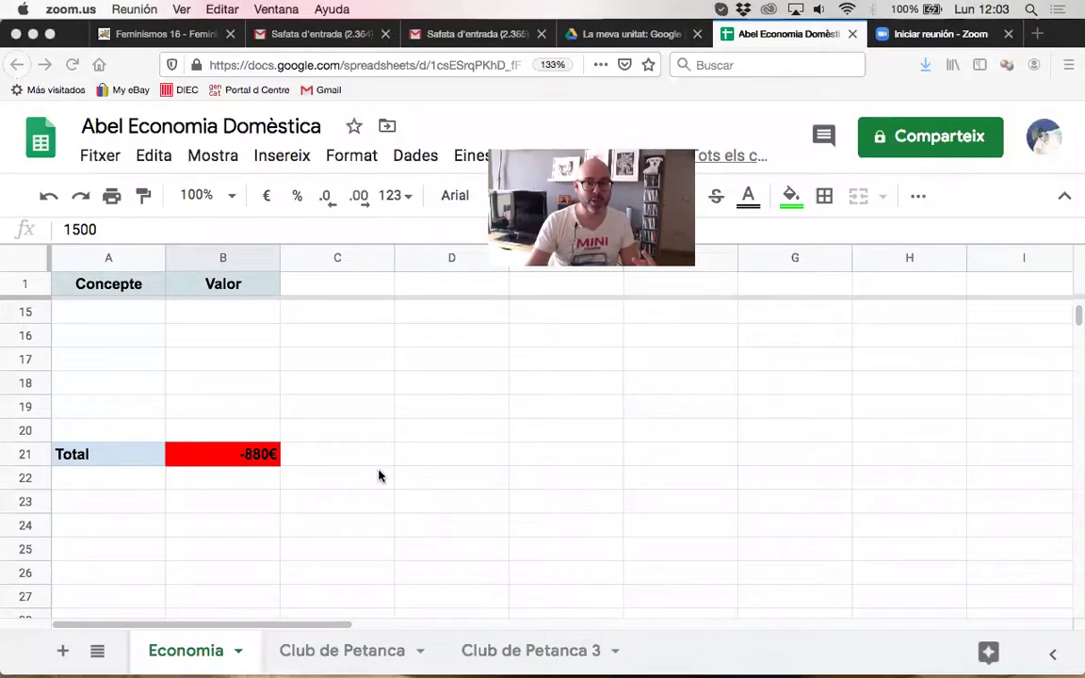
pyautogui.scroll(5, 282, 448)
pyautogui.scroll(-1, 282, 471)
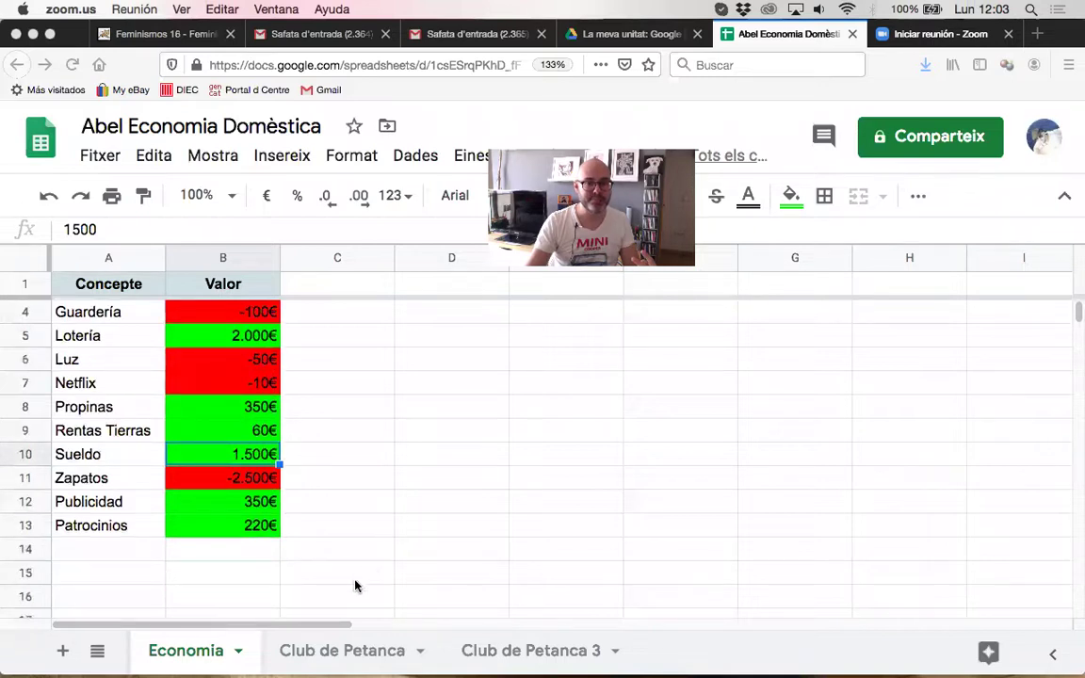
# - Check the alphabetical order of the Concepte list, especially the last entries Zapatos, Publicidad and Patrocinios
pyautogui.scroll(1, 325, 561)
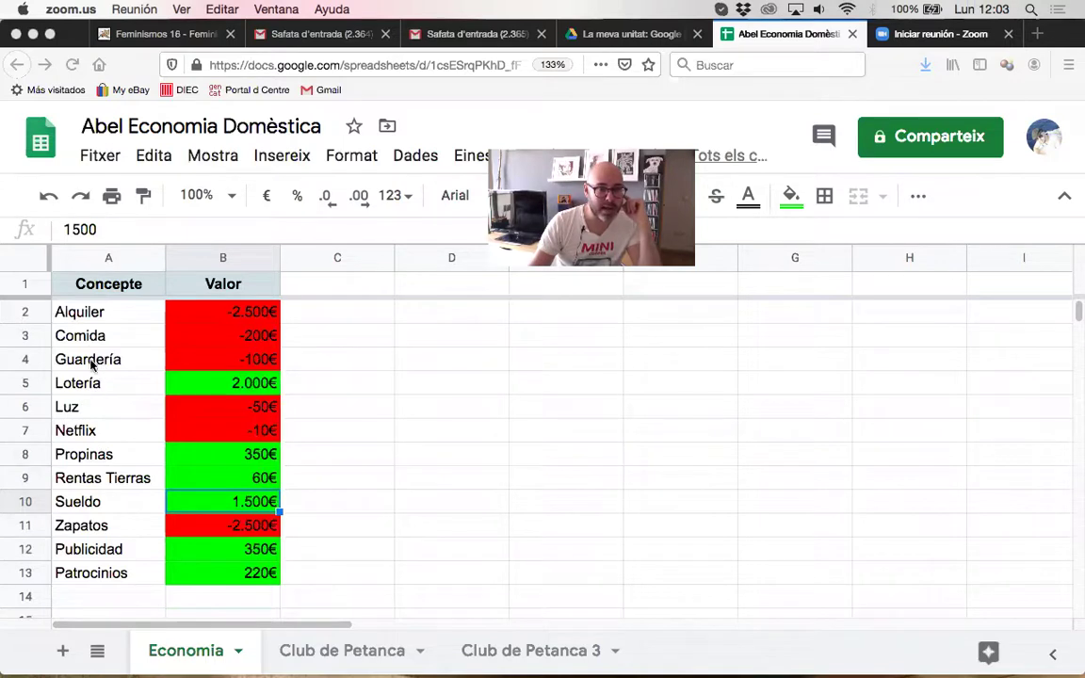
pyautogui.scroll(-5, 88, 438)
pyautogui.scroll(4, 84, 452)
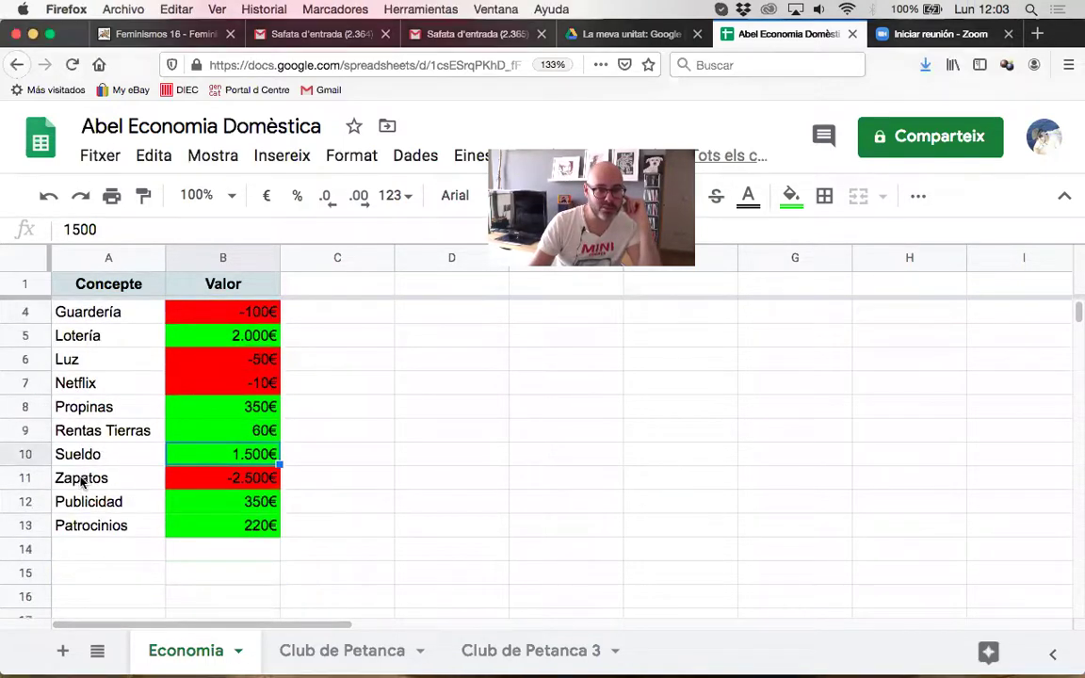
pyautogui.click(83, 480)
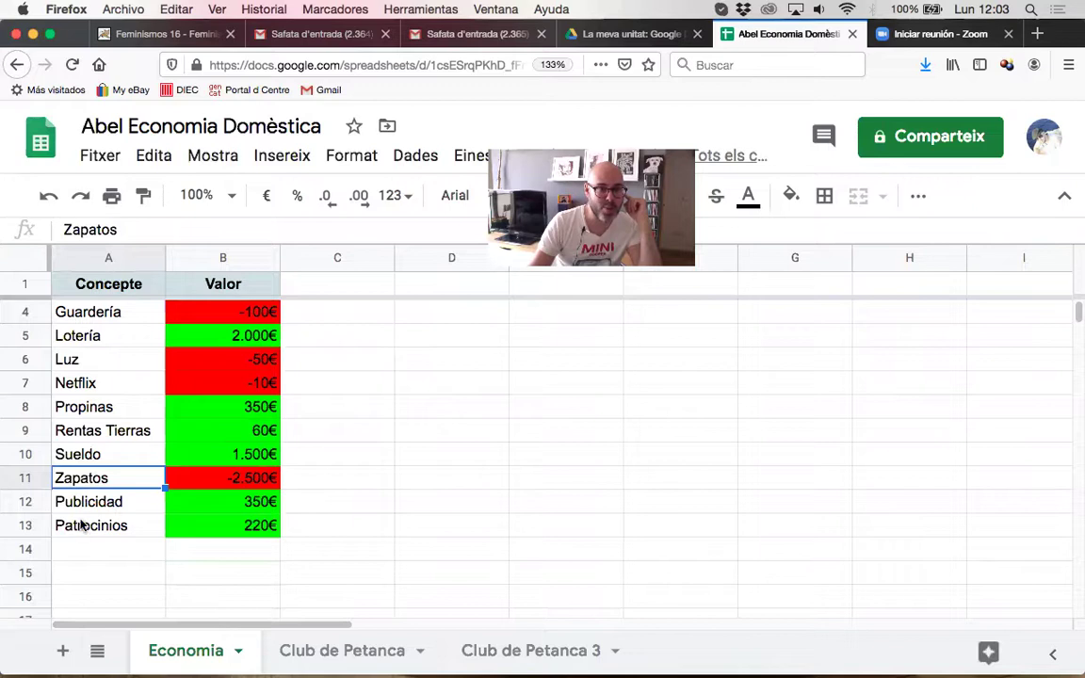
pyautogui.press('Down')
pyautogui.press('Down')
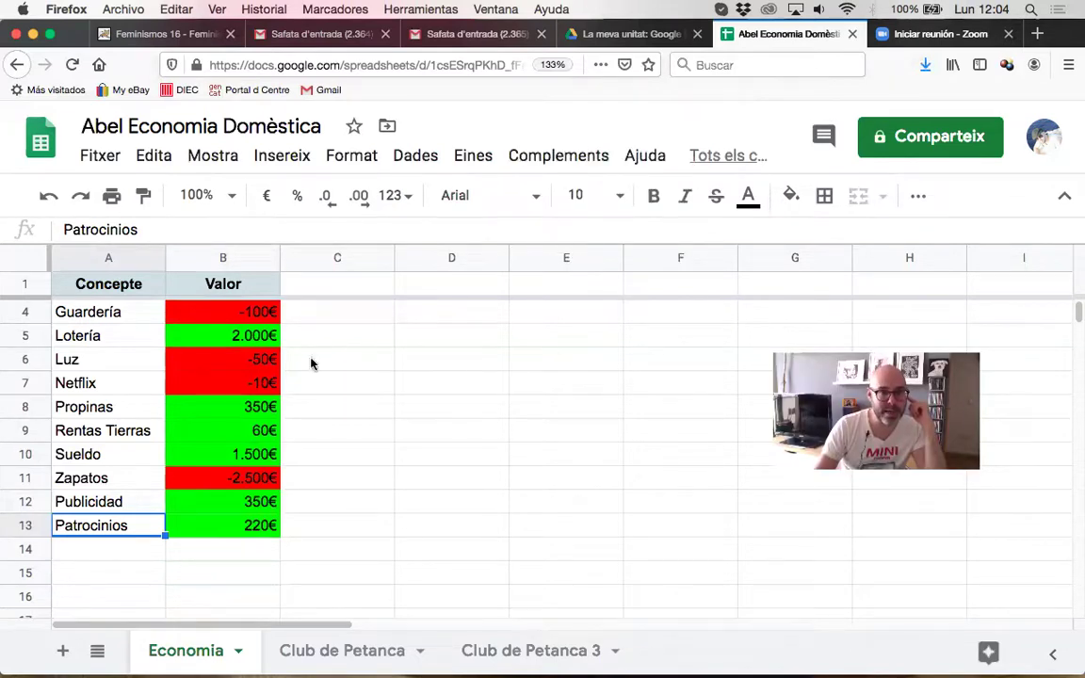
# - Create a filter on the whole header row 1 with the Concepte and Valor headings
pyautogui.click(36, 284)
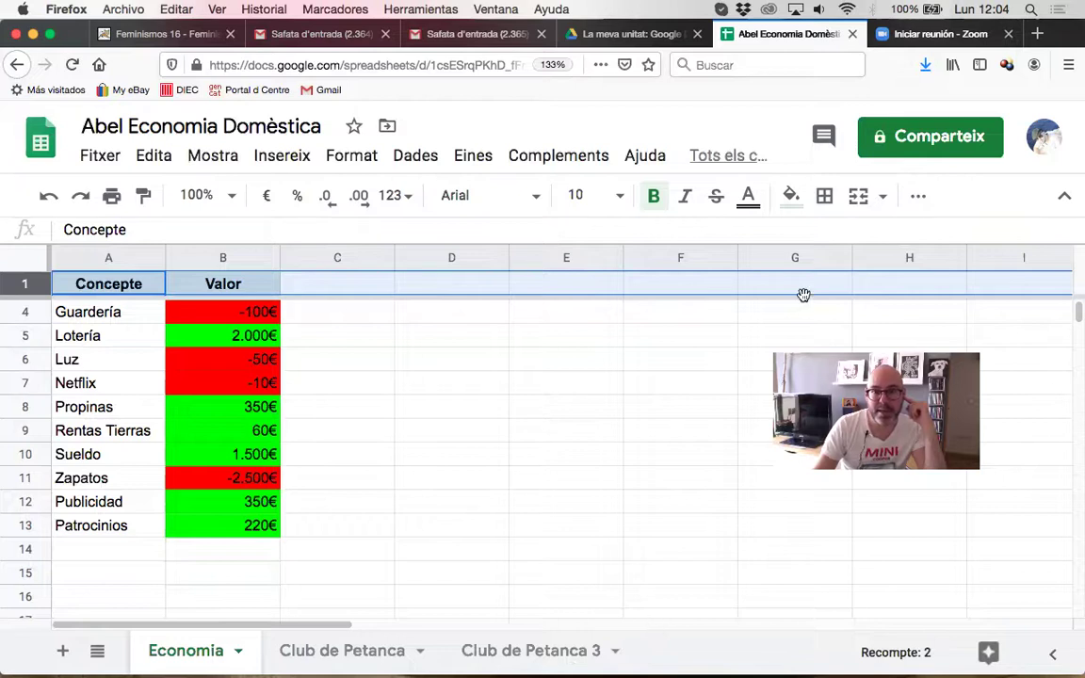
pyautogui.click(917, 197)
pyautogui.click(917, 197)
pyautogui.click(917, 197)
pyautogui.click(918, 198)
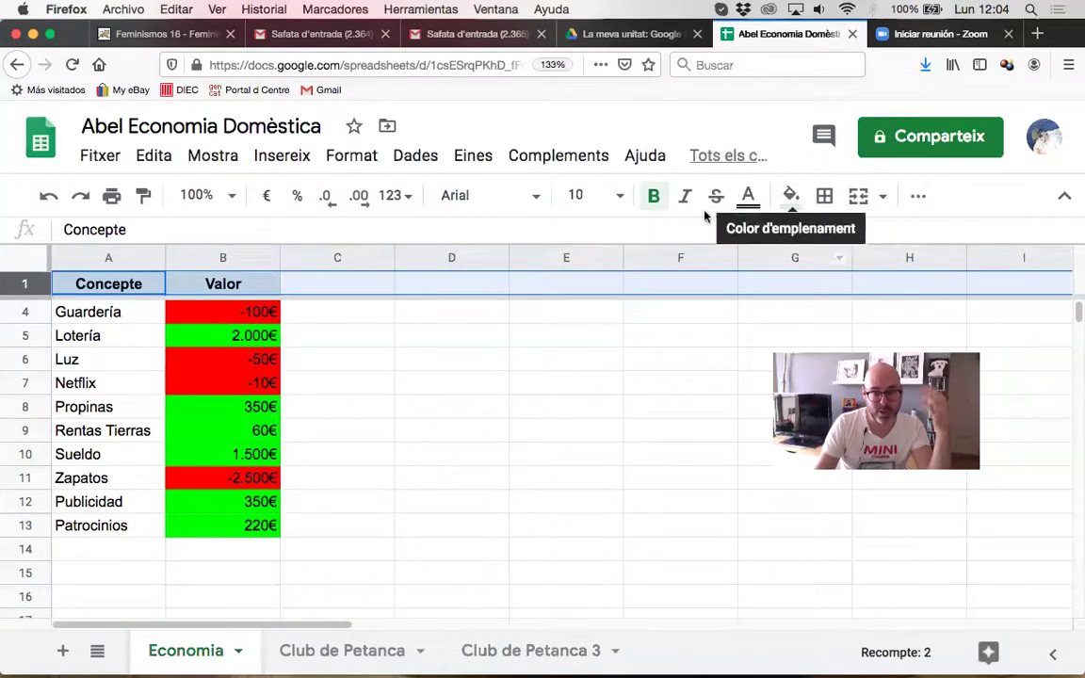
pyautogui.click(918, 198)
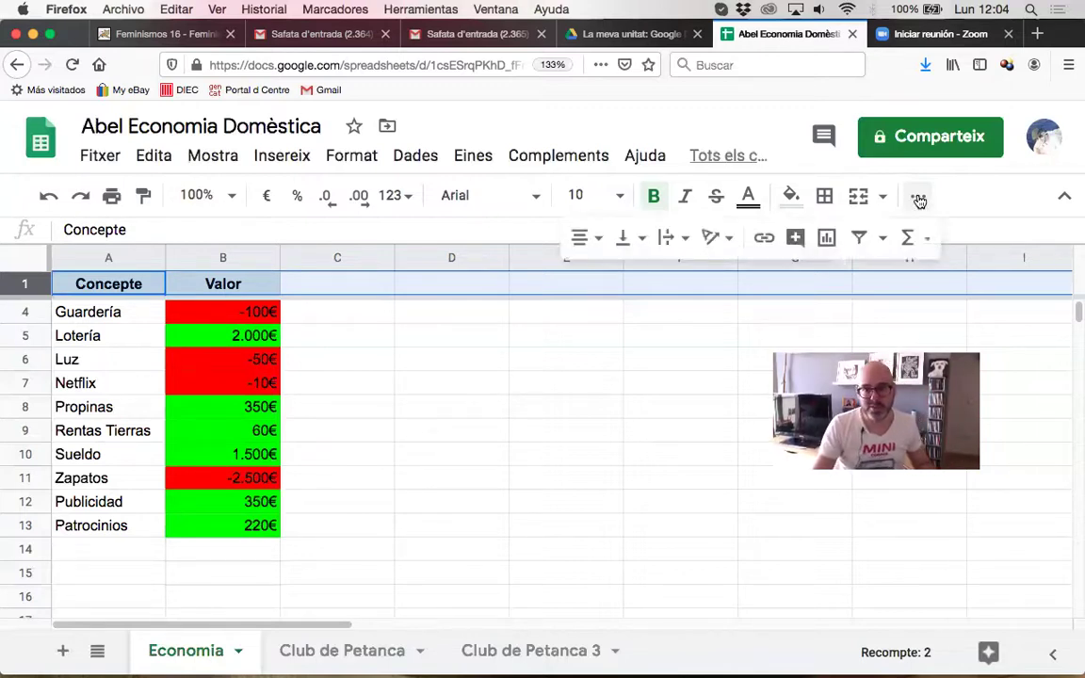
pyautogui.click(860, 238)
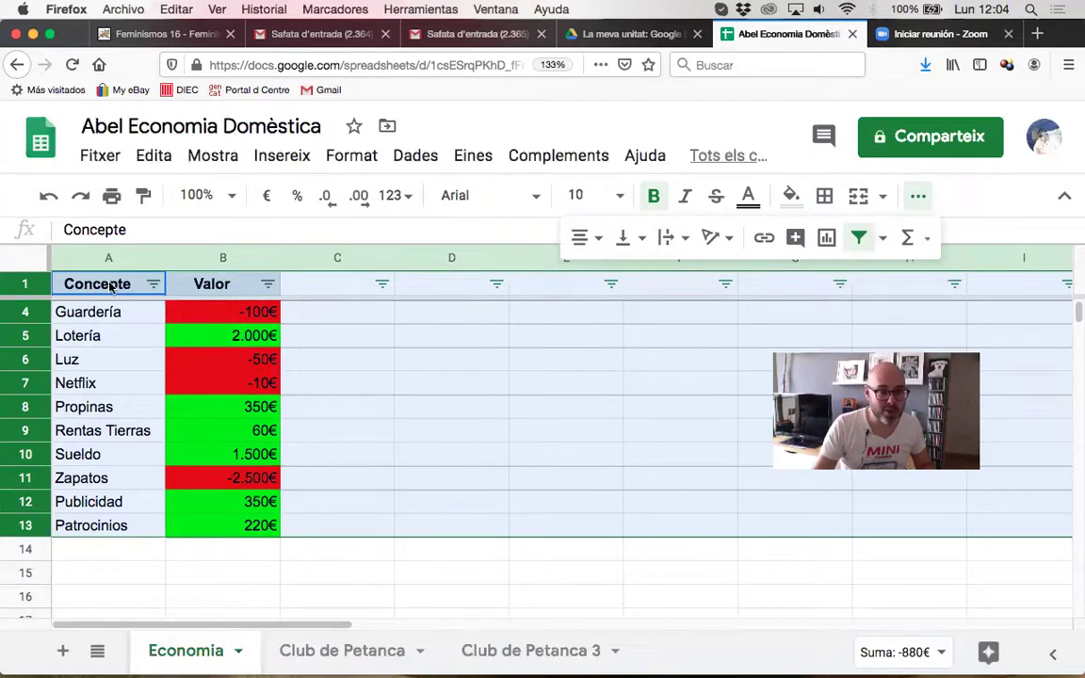
pyautogui.click(317, 518)
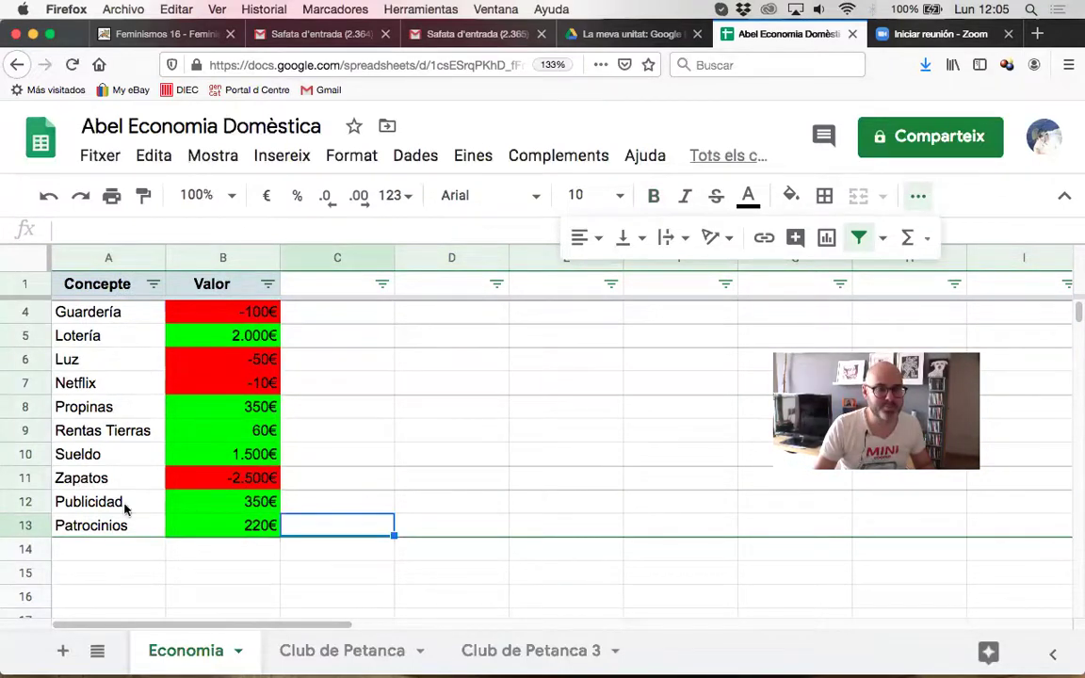
# - Sort the table by the Concepte column from A to Z using its filter
pyautogui.moveTo(136, 311); pyautogui.dragTo(140, 527)
pyautogui.scroll(1, 118, 408)
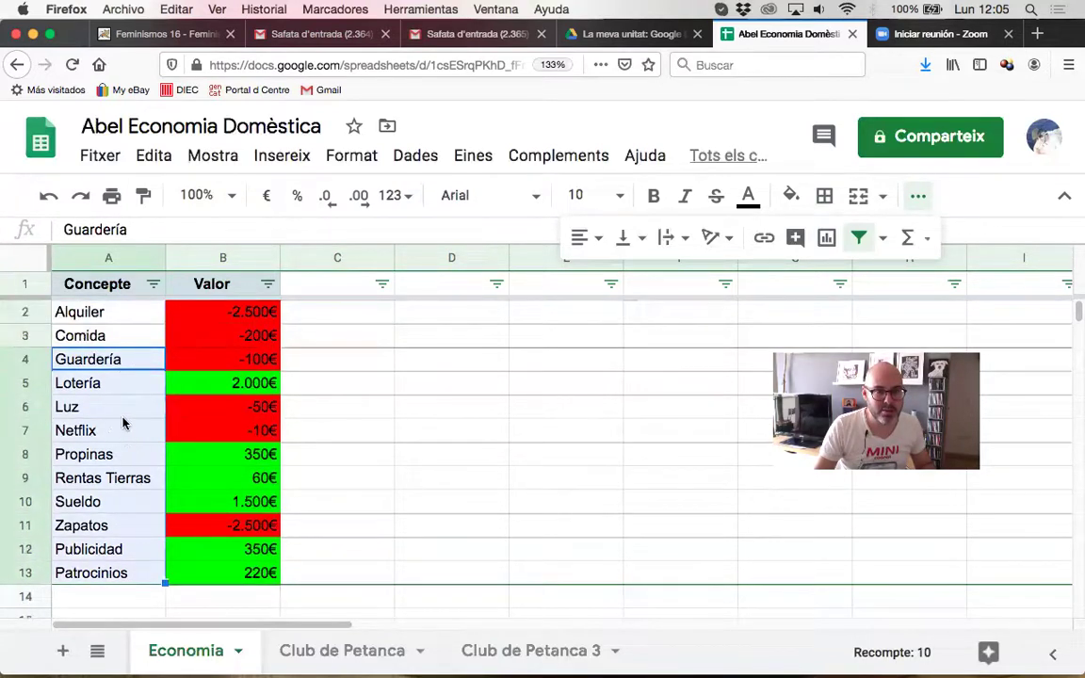
pyautogui.moveTo(115, 314); pyautogui.dragTo(121, 572)
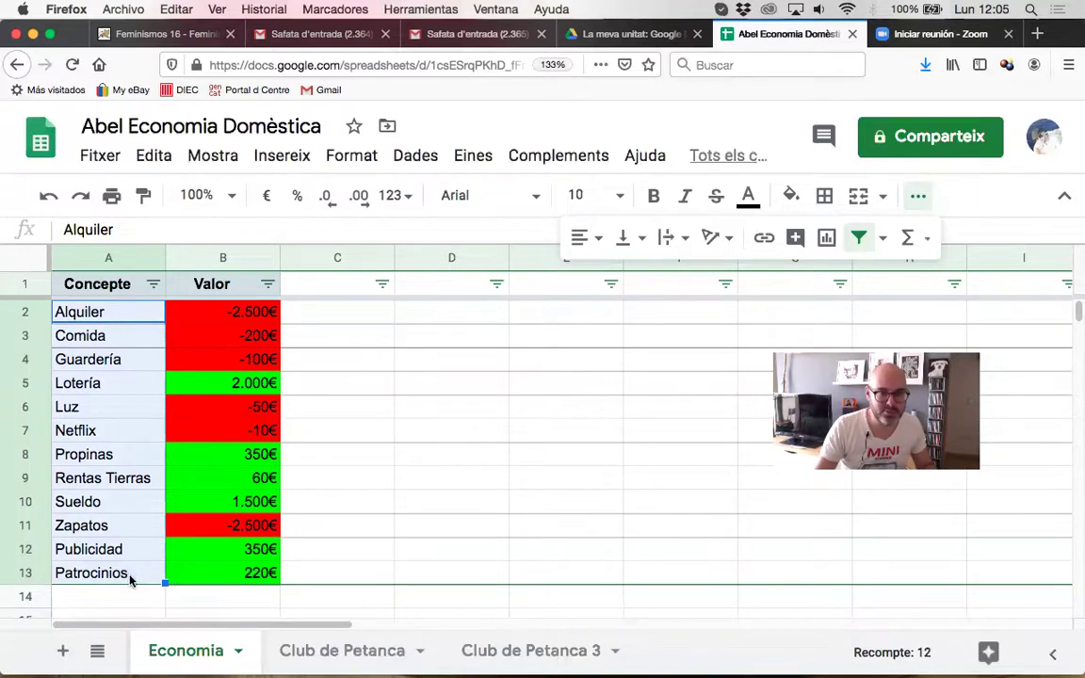
pyautogui.click(153, 284)
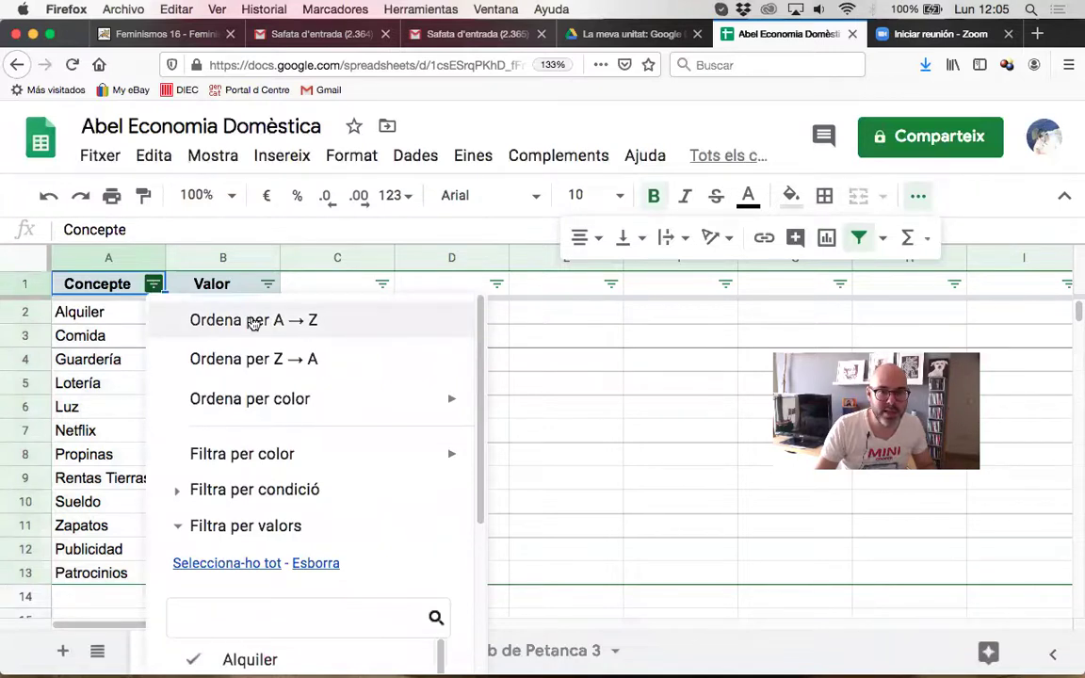
pyautogui.click(324, 326)
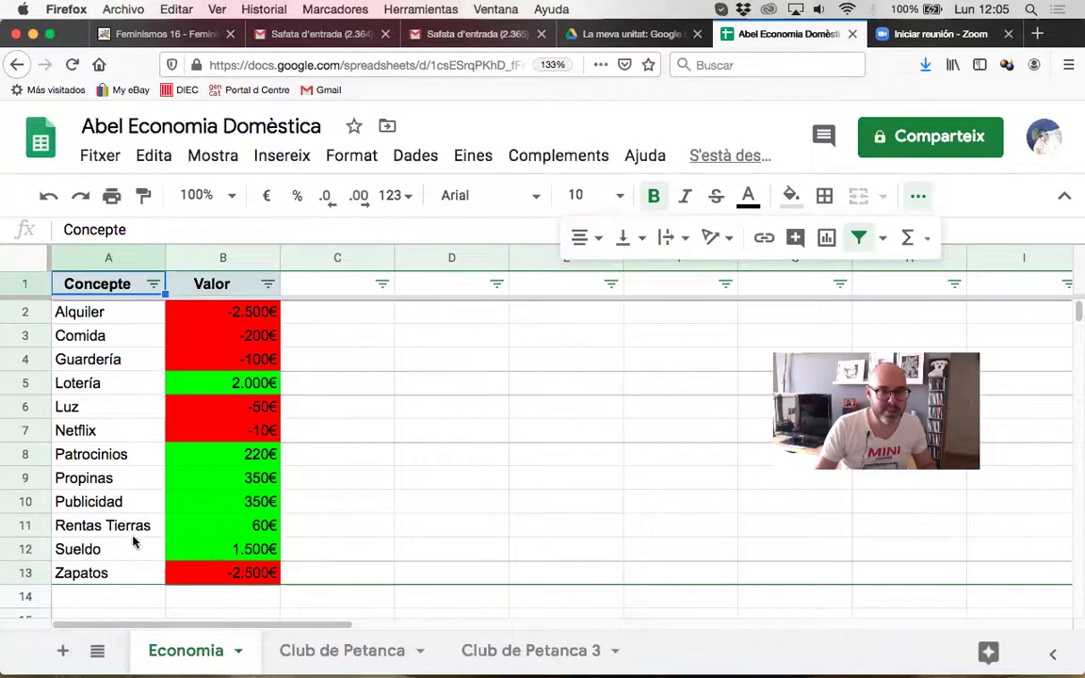
pyautogui.scroll(-1, 133, 541)
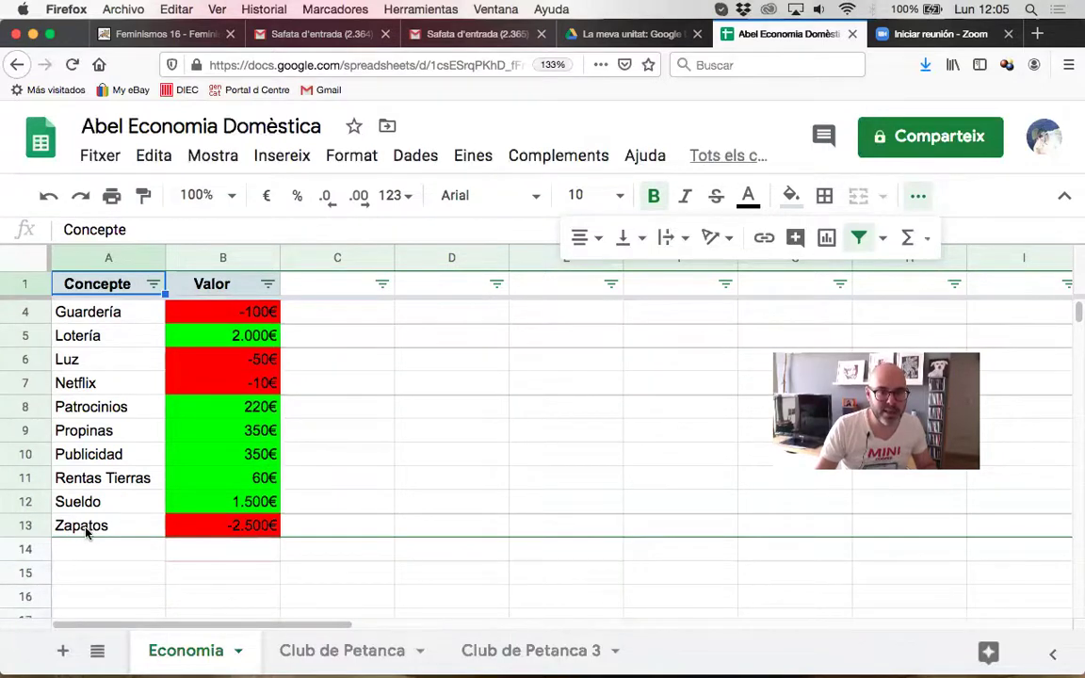
pyautogui.scroll(1, 78, 444)
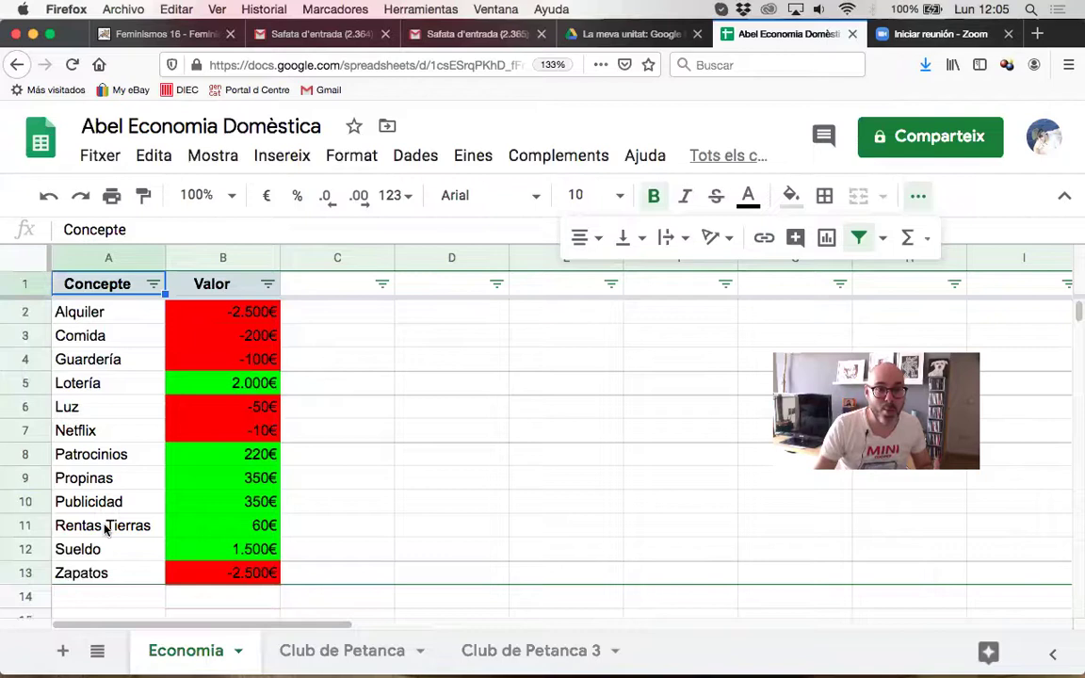
# - Check in the sorted list whether each value is still beside its concept, especially in the Zapatos row
pyautogui.click(221, 573)
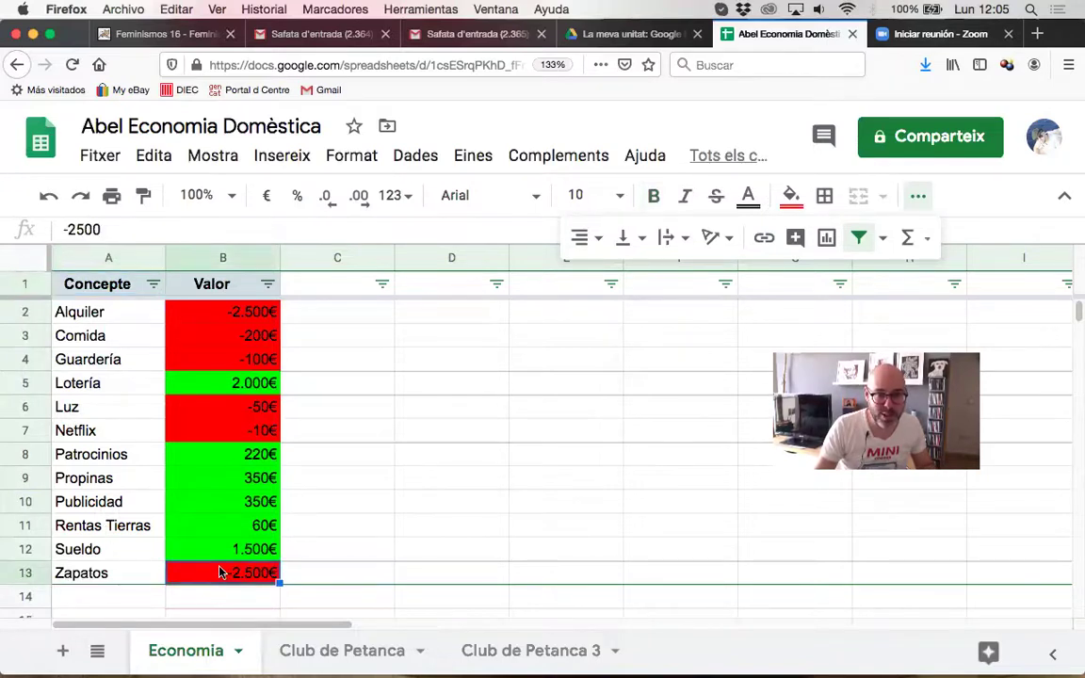
pyautogui.click(122, 580)
pyautogui.click(184, 580)
pyautogui.click(118, 580)
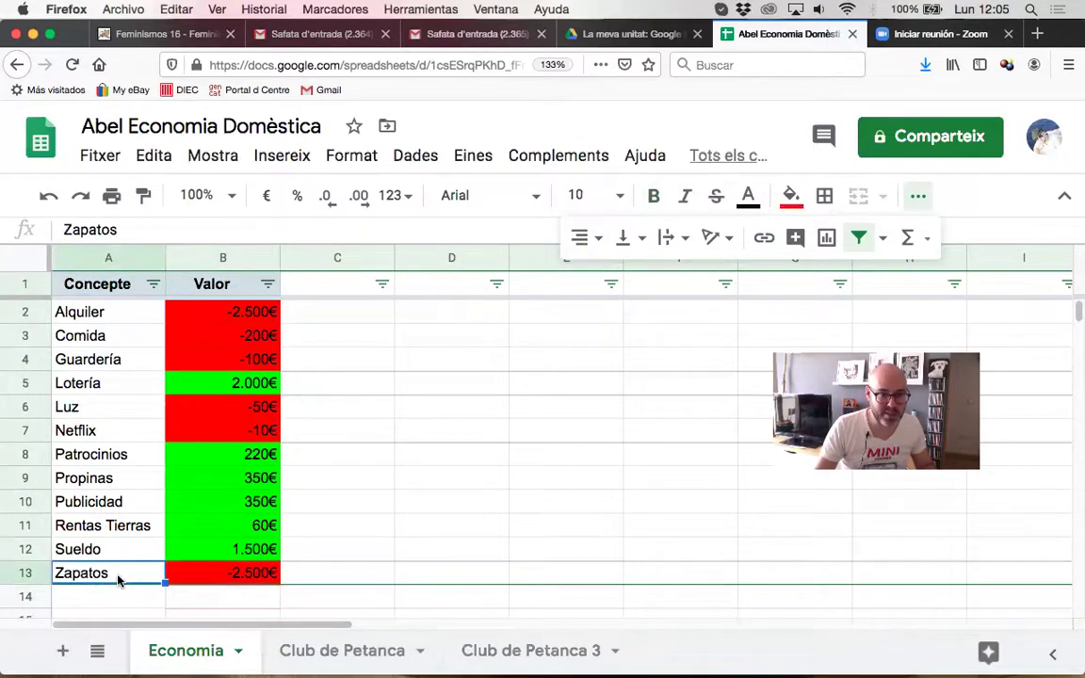
pyautogui.click(196, 585)
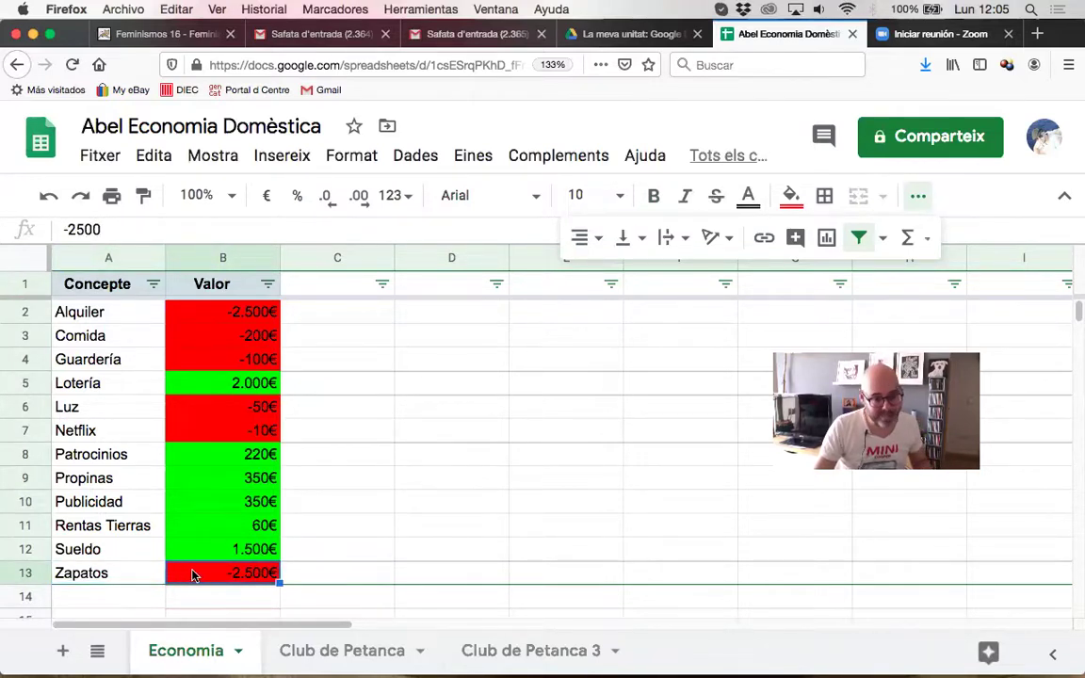
pyautogui.moveTo(123, 315); pyautogui.dragTo(119, 573)
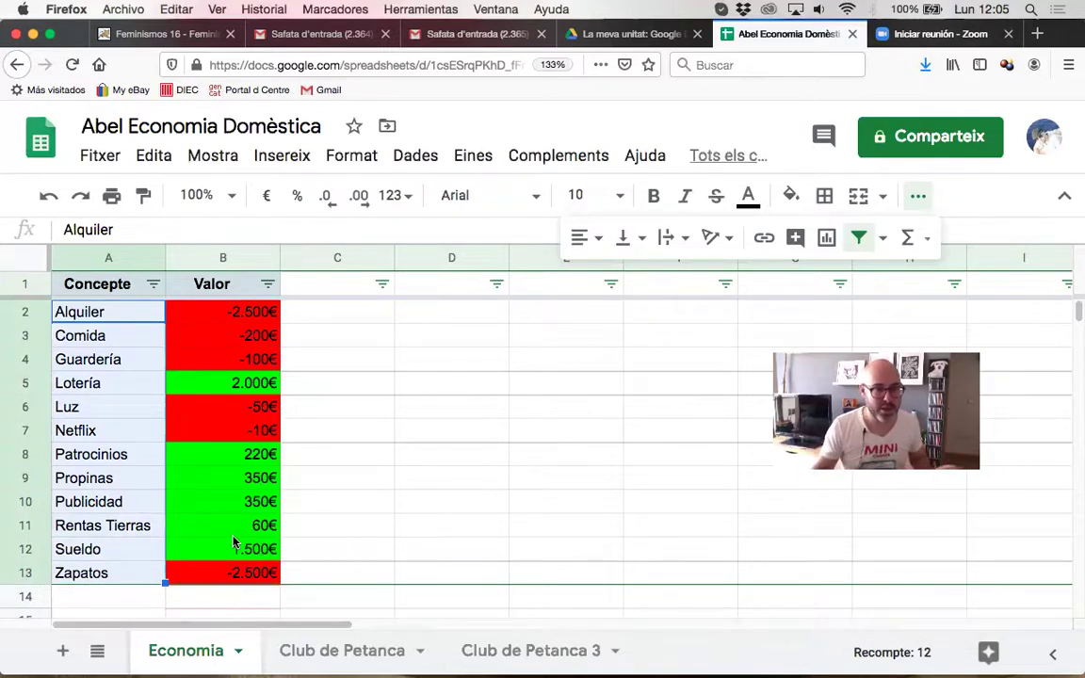
pyautogui.click(343, 547)
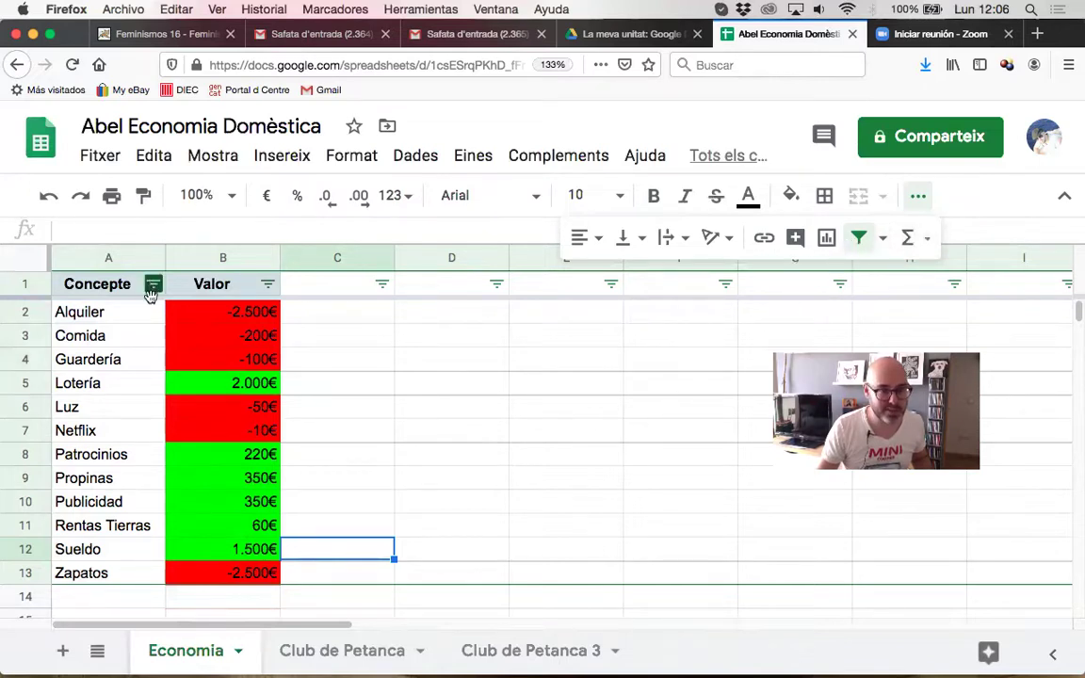
pyautogui.click(356, 435)
pyautogui.scroll(-1, 359, 451)
pyautogui.scroll(-3, 359, 451)
pyautogui.scroll(2, 361, 453)
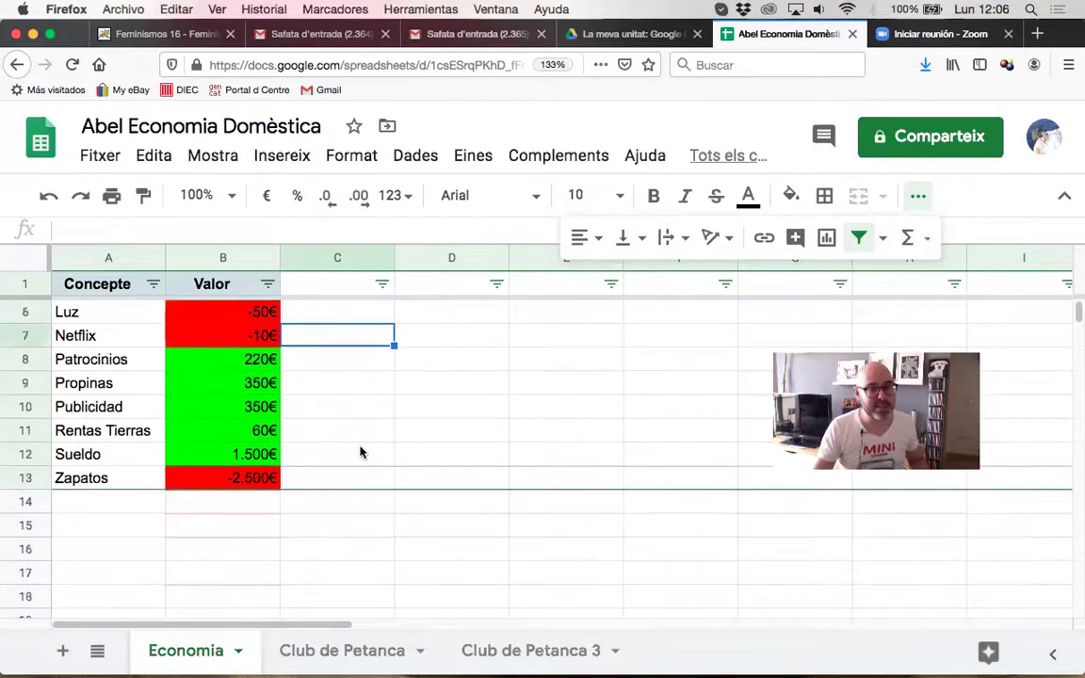
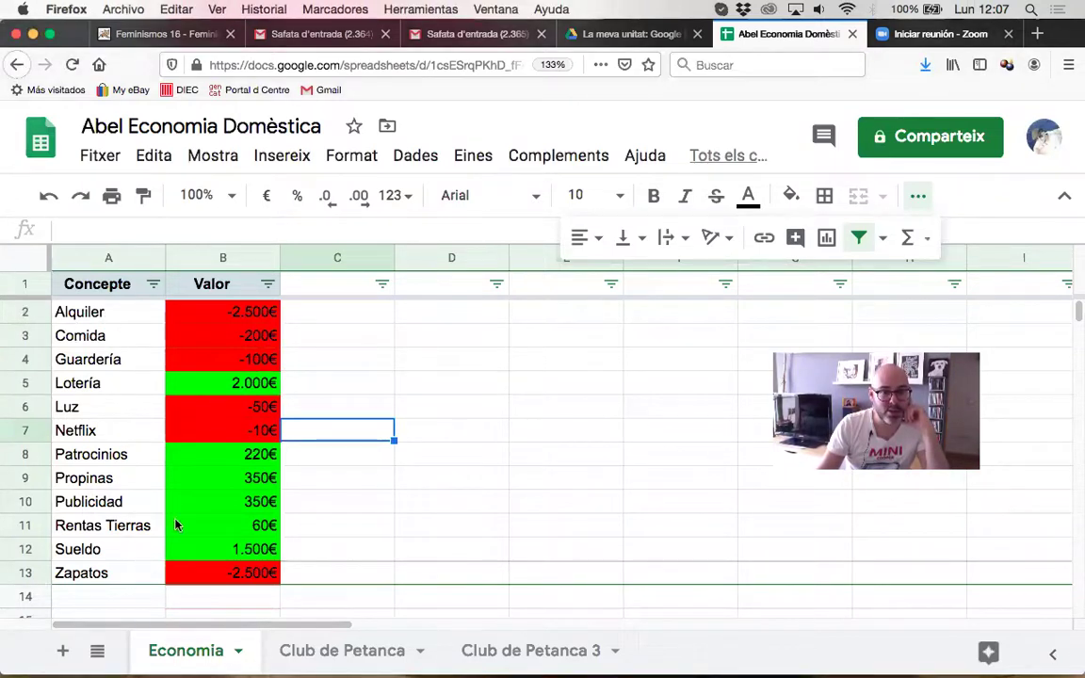
# - Select all concepts and their values from Alquiler to Zapatos in A2:B13
pyautogui.click(301, 358)
pyautogui.click(111, 318)
pyautogui.moveTo(111, 318); pyautogui.dragTo(250, 577)
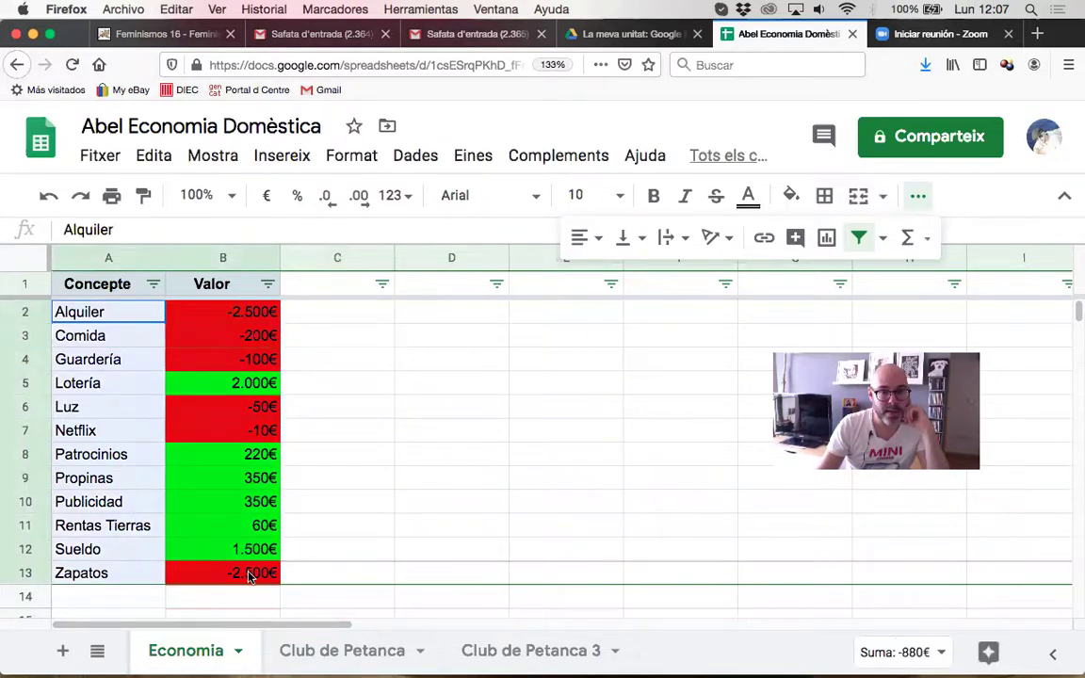
pyautogui.scroll(-1, 343, 542)
pyautogui.scroll(1, 339, 537)
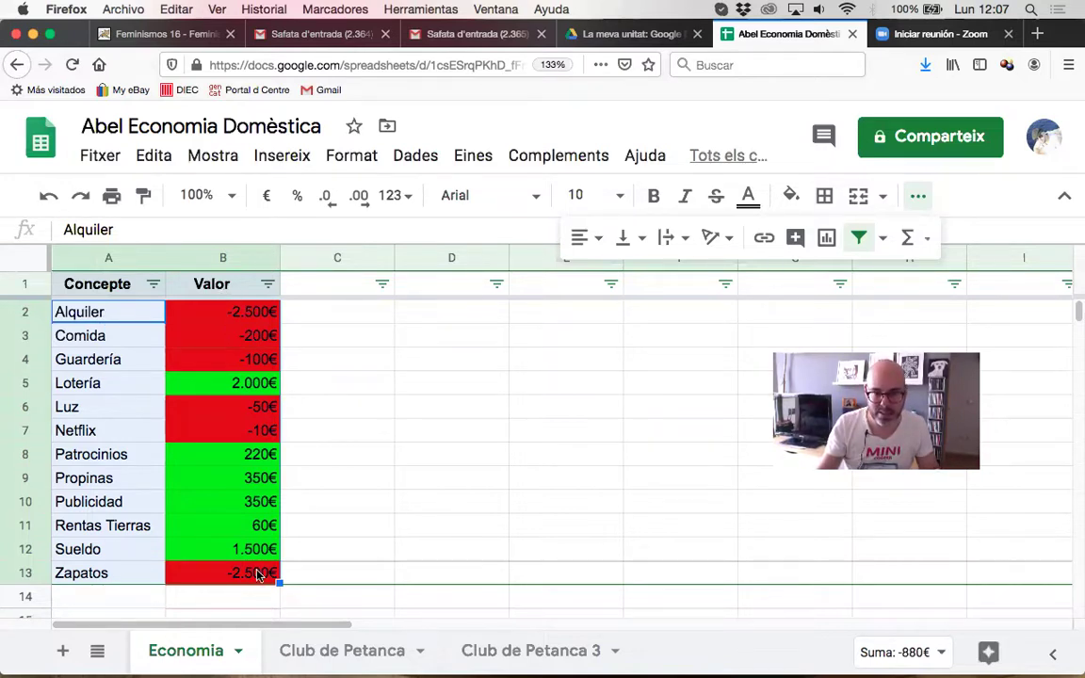
# - Insert a chart based on the concepts and values in A2:B13
pyautogui.click(367, 530)
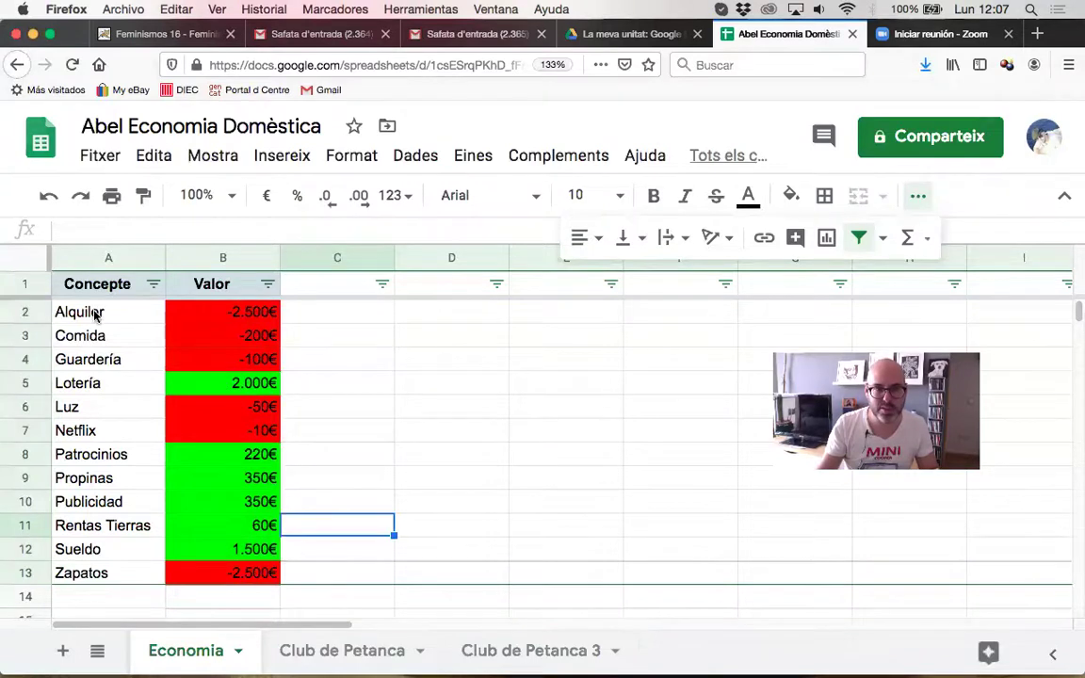
pyautogui.moveTo(94, 315); pyautogui.dragTo(216, 576)
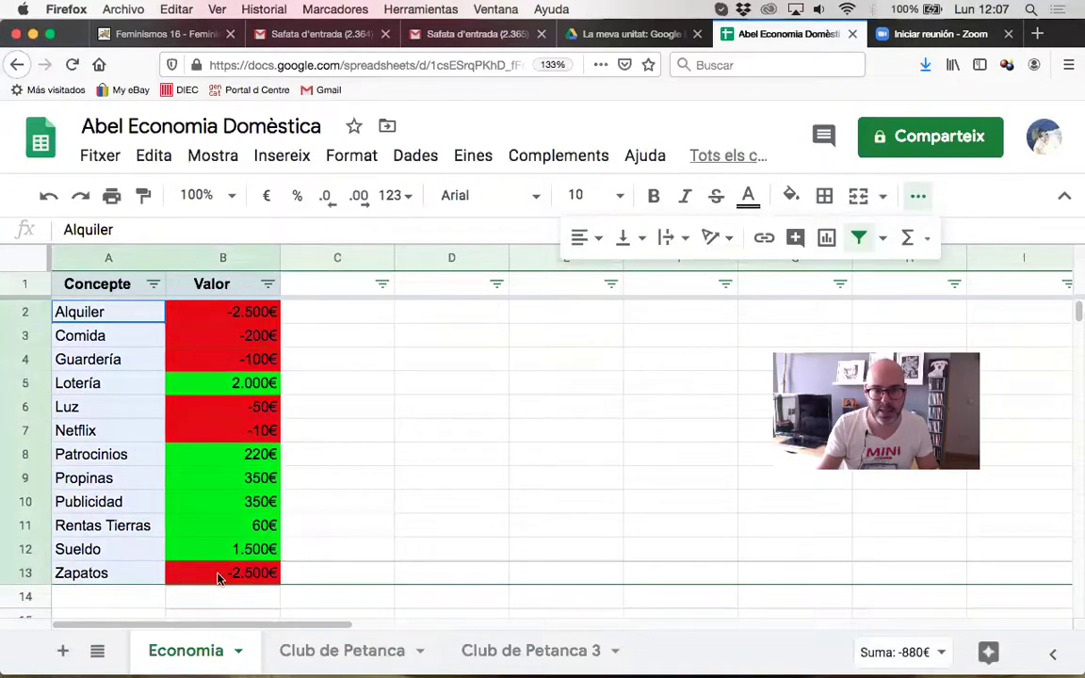
pyautogui.click(414, 501)
pyautogui.moveTo(109, 313); pyautogui.dragTo(226, 576)
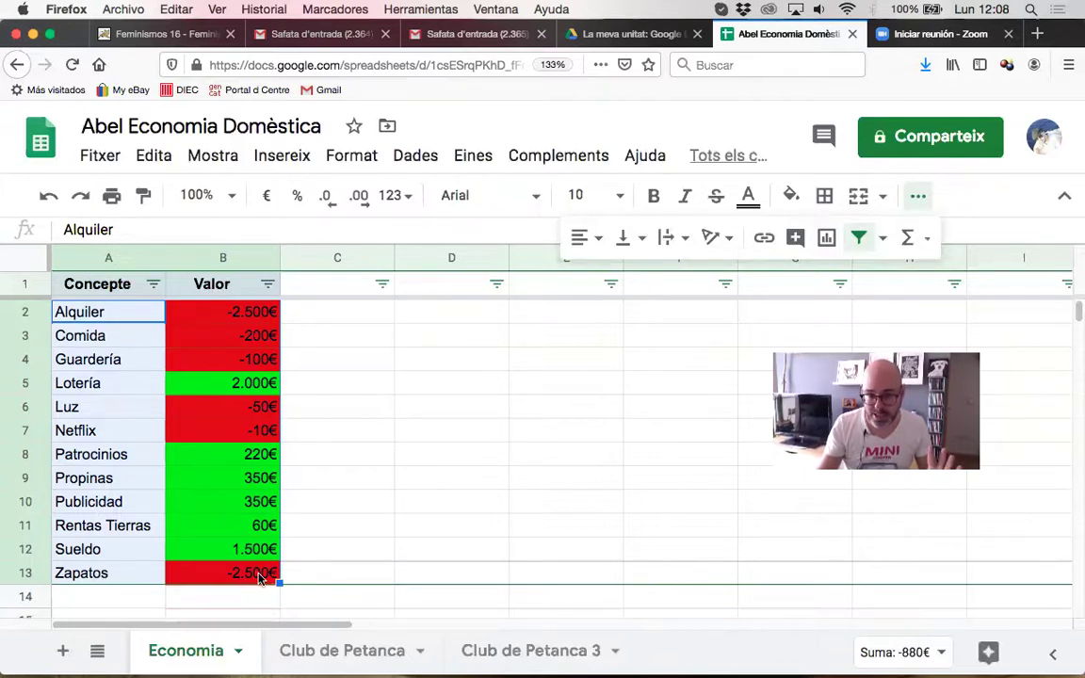
pyautogui.click(288, 157)
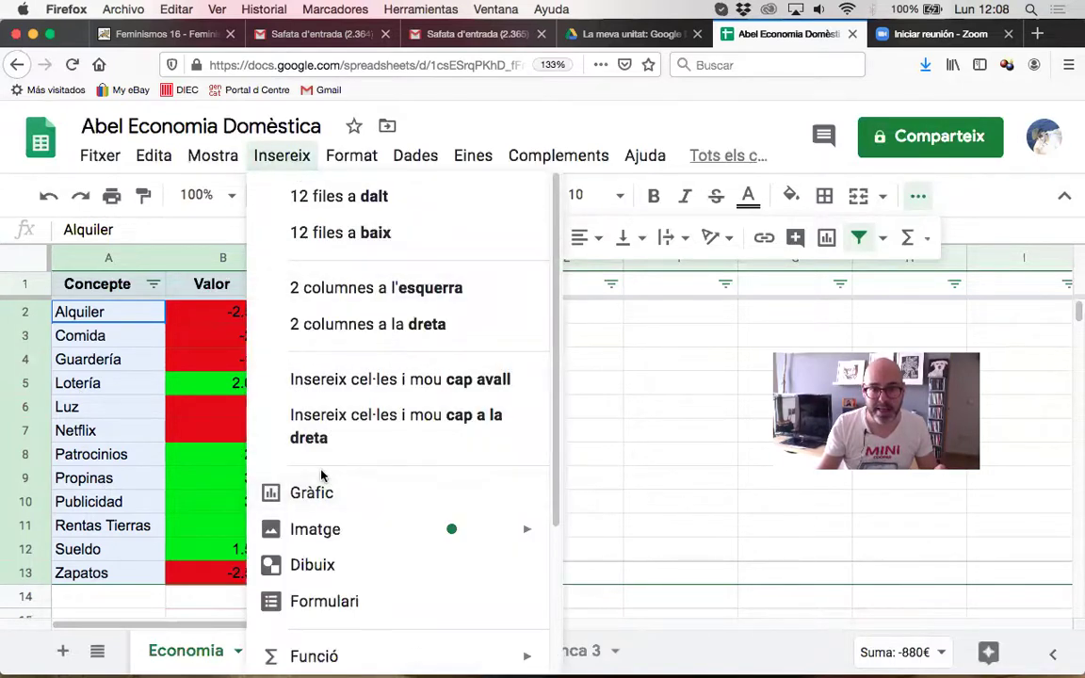
pyautogui.click(341, 496)
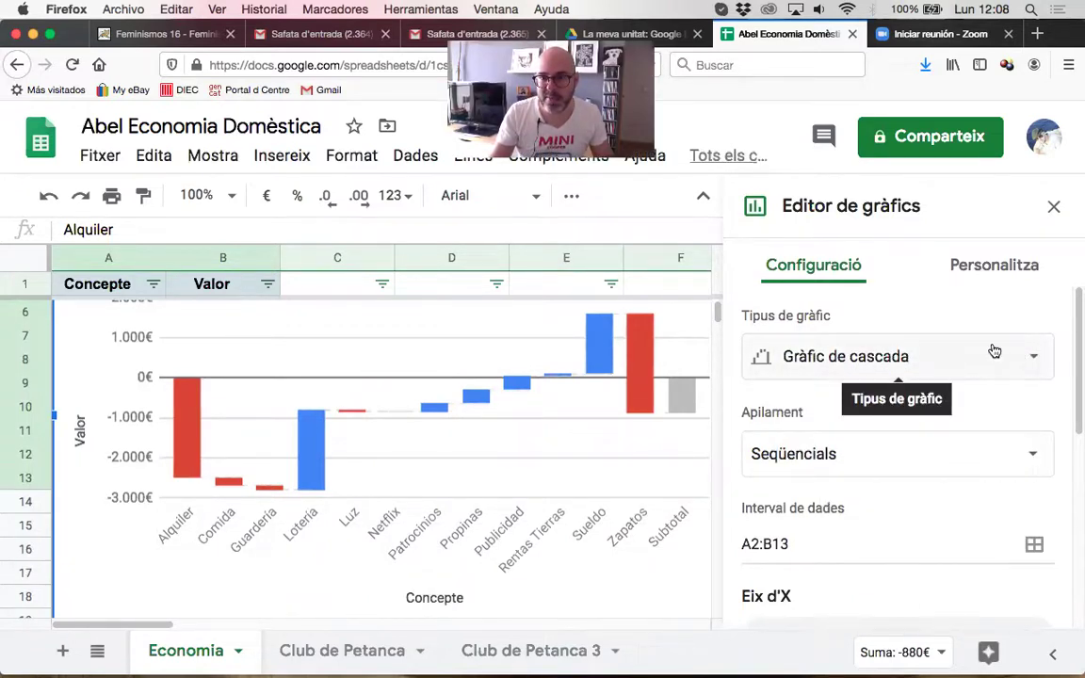
# - Change the waterfall chart to the suggested column chart and close the chart editor
pyautogui.click(1029, 356)
pyautogui.scroll(-2, 958, 409)
pyautogui.scroll(-5, 959, 419)
pyautogui.scroll(-1, 957, 424)
pyautogui.scroll(7, 956, 423)
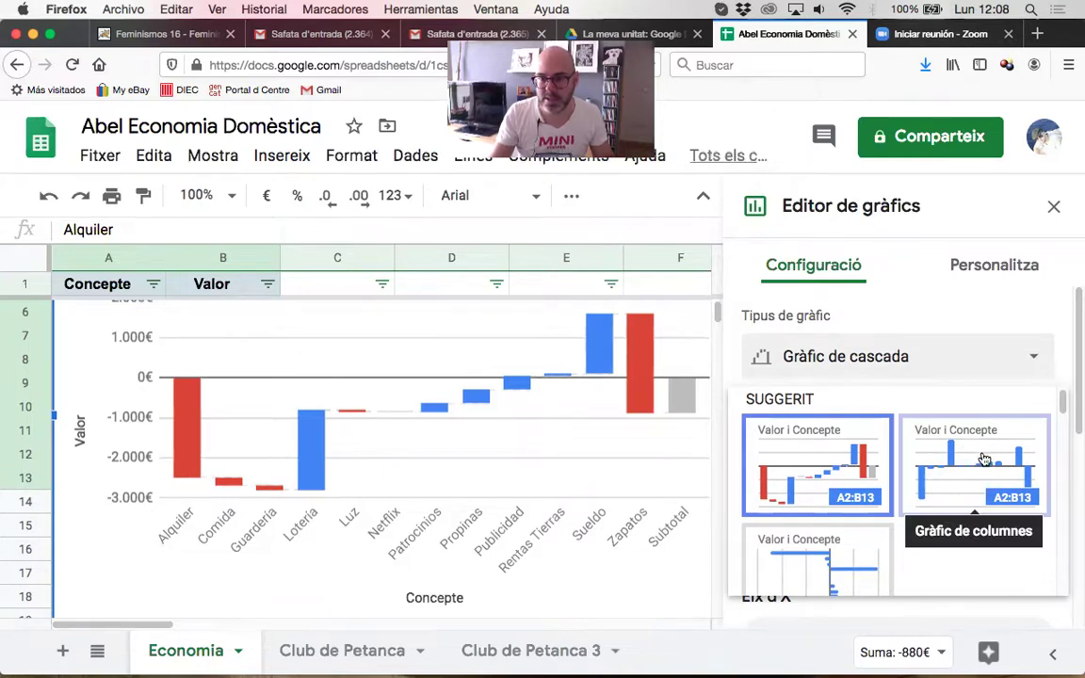
pyautogui.click(984, 459)
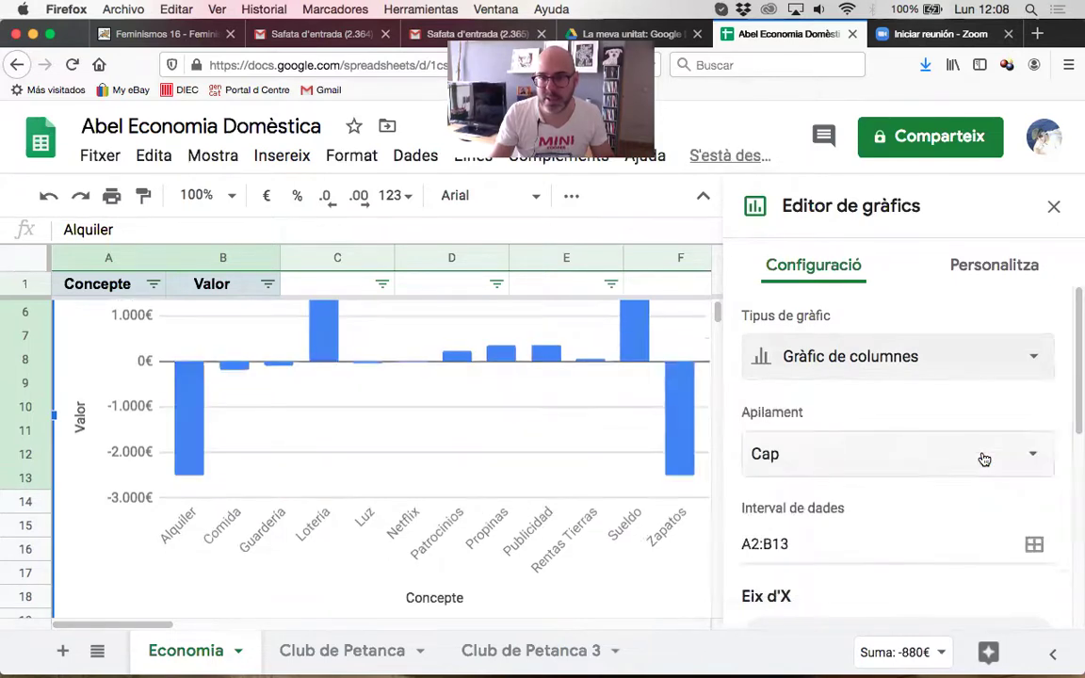
pyautogui.click(1053, 208)
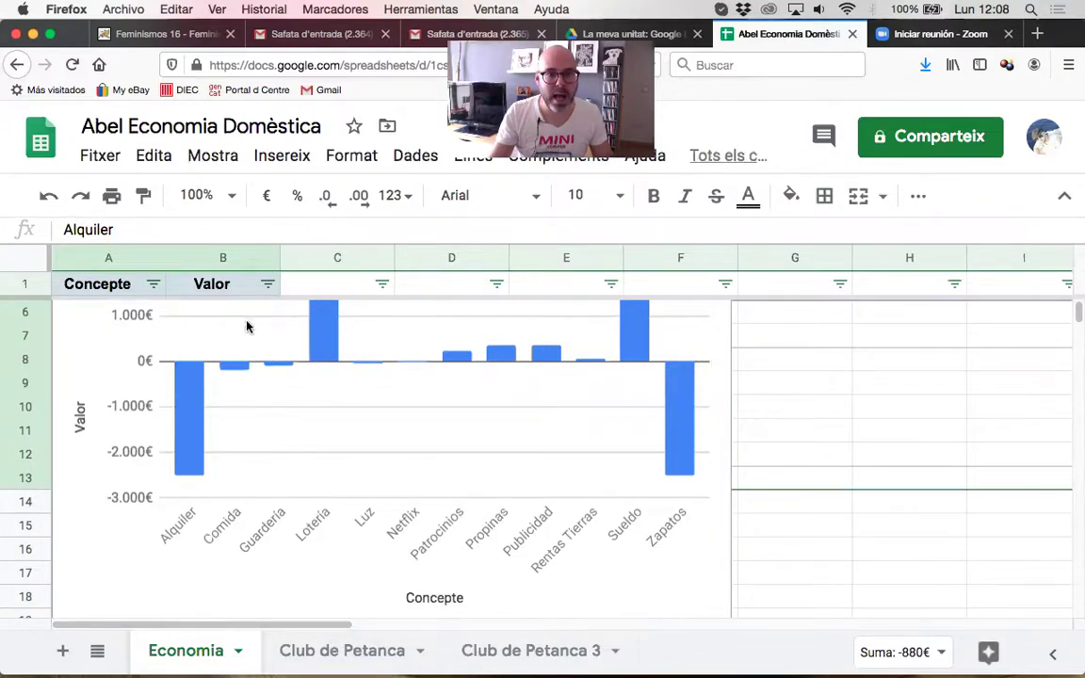
# - Place the chart beside the table from column C and shrink it to span rows 2 to 13
pyautogui.click(235, 380)
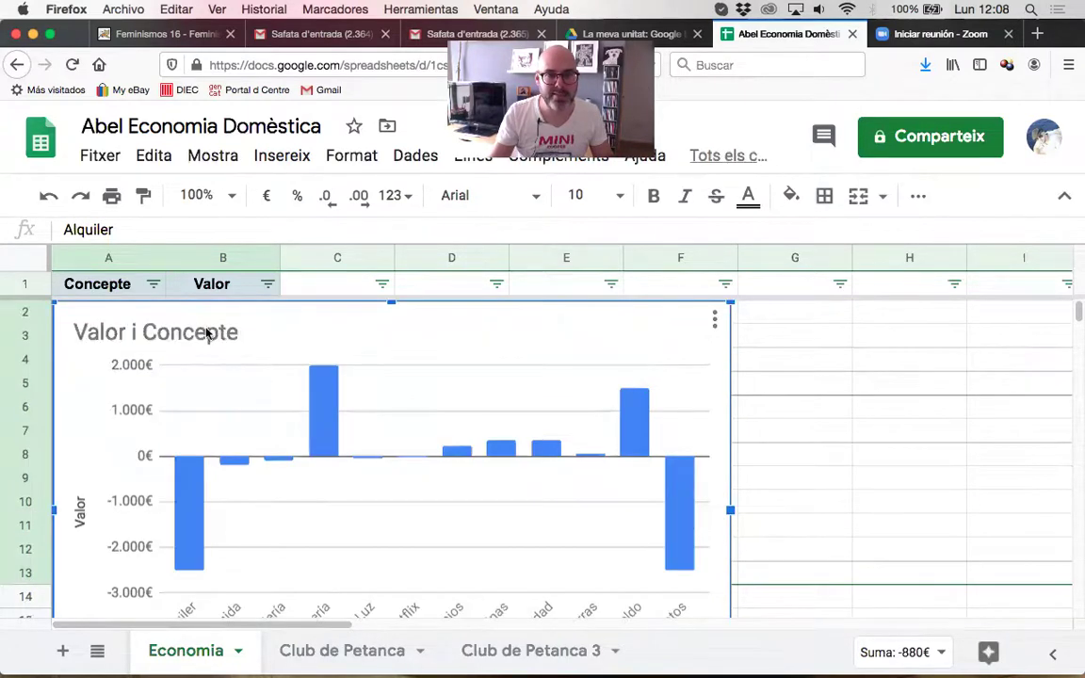
pyautogui.moveTo(301, 385); pyautogui.dragTo(262, 363)
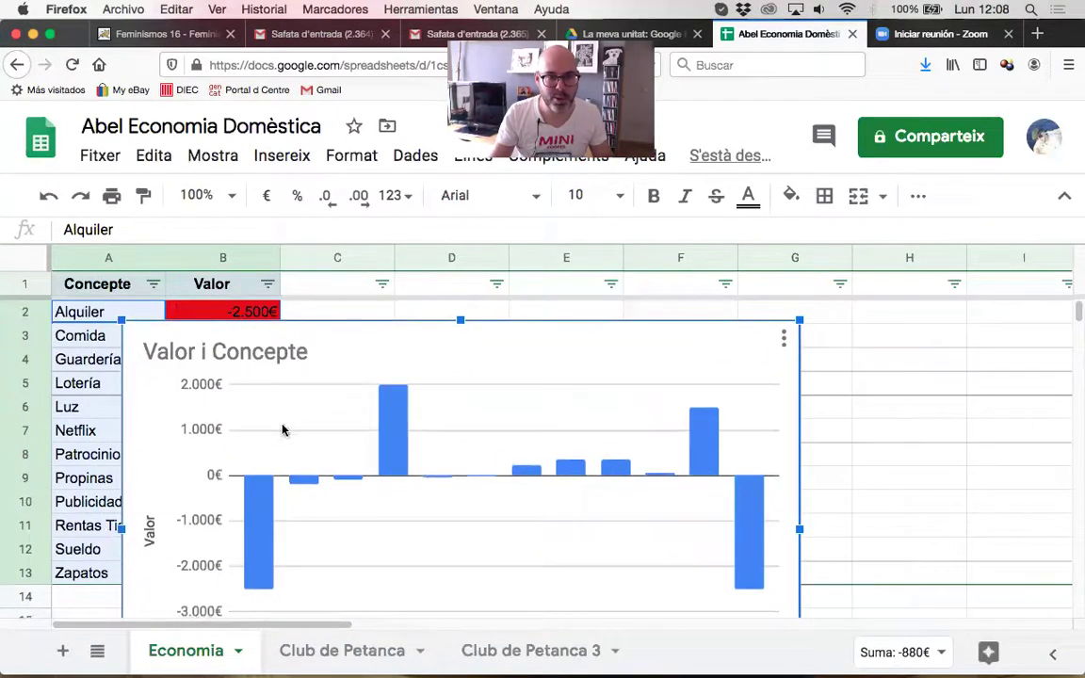
pyautogui.moveTo(281, 414); pyautogui.dragTo(442, 368)
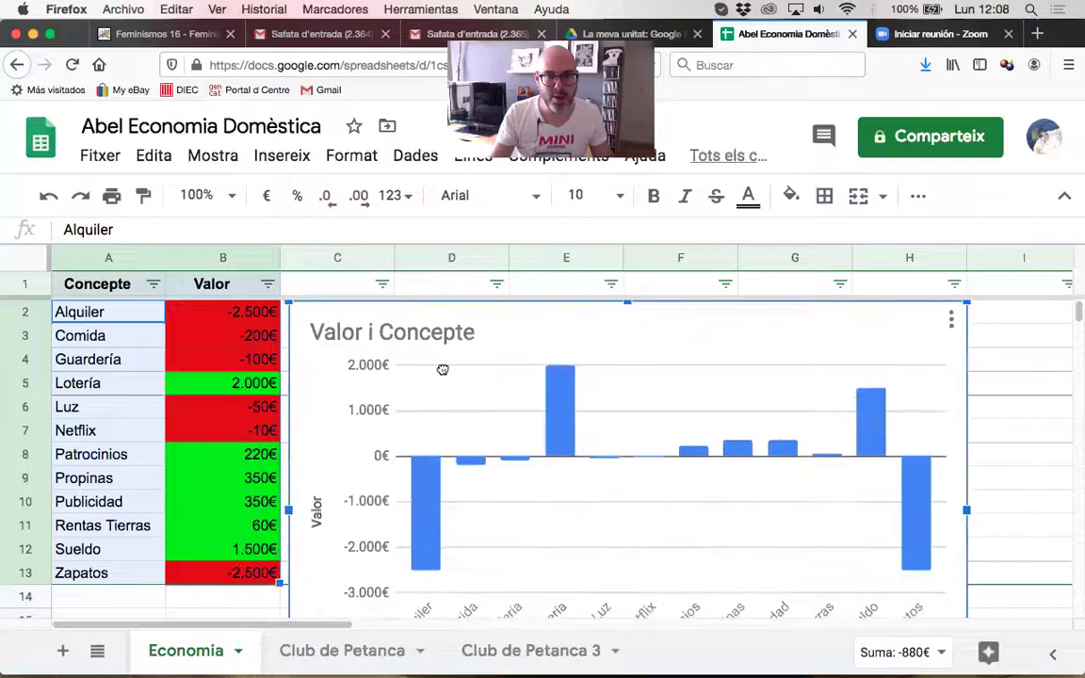
pyautogui.scroll(-5, 704, 462)
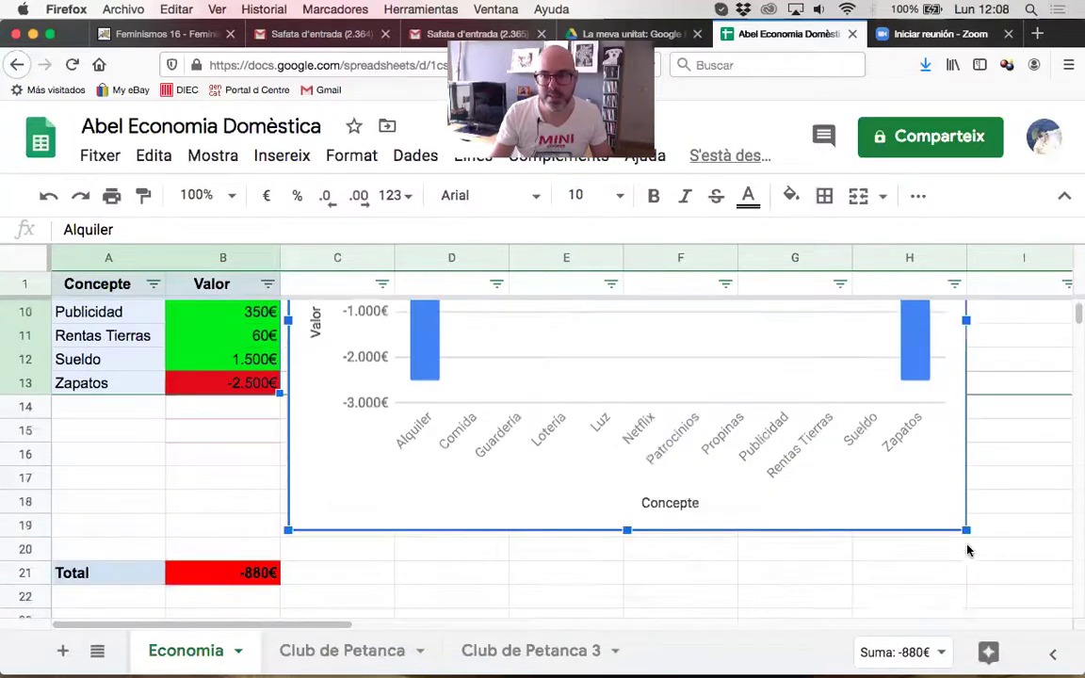
pyautogui.moveTo(965, 530); pyautogui.dragTo(725, 397)
pyautogui.scroll(5, 678, 479)
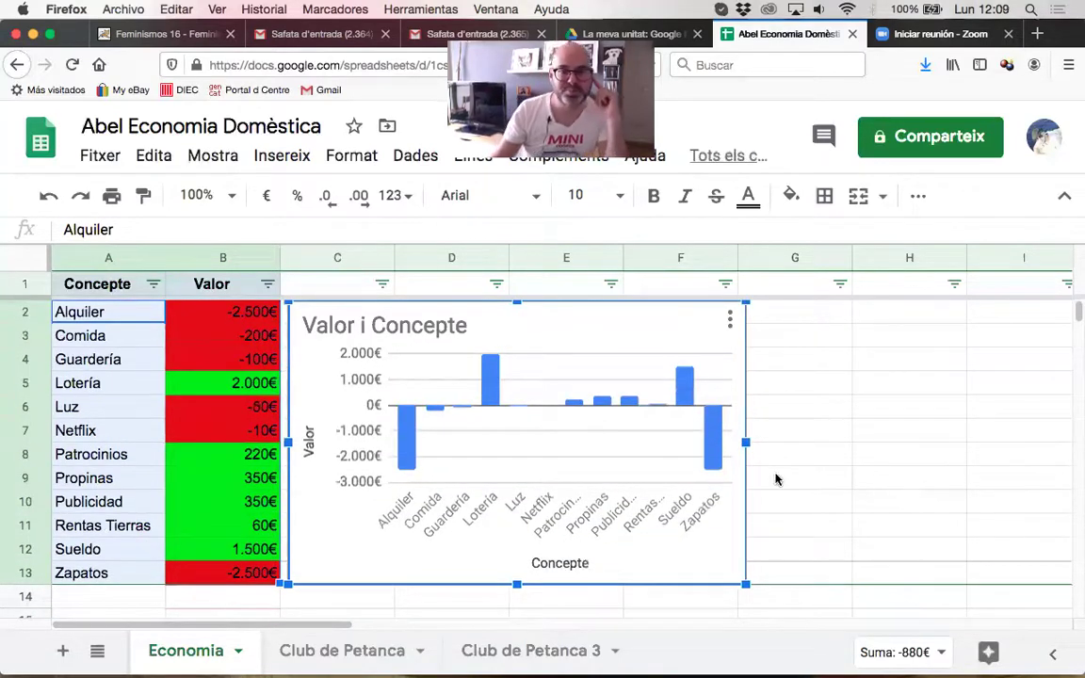
# - Compare the chart's bars, such as Lotería and Alquiler, with the corresponding amounts in the Valor column
pyautogui.moveTo(490, 374)
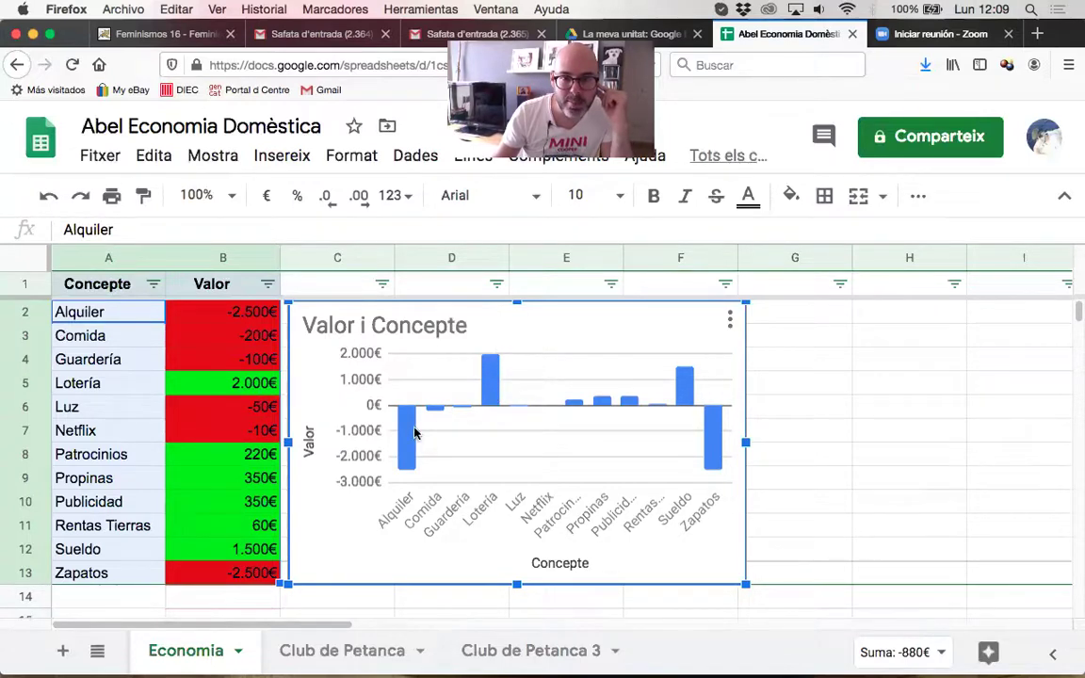
pyautogui.moveTo(408, 434)
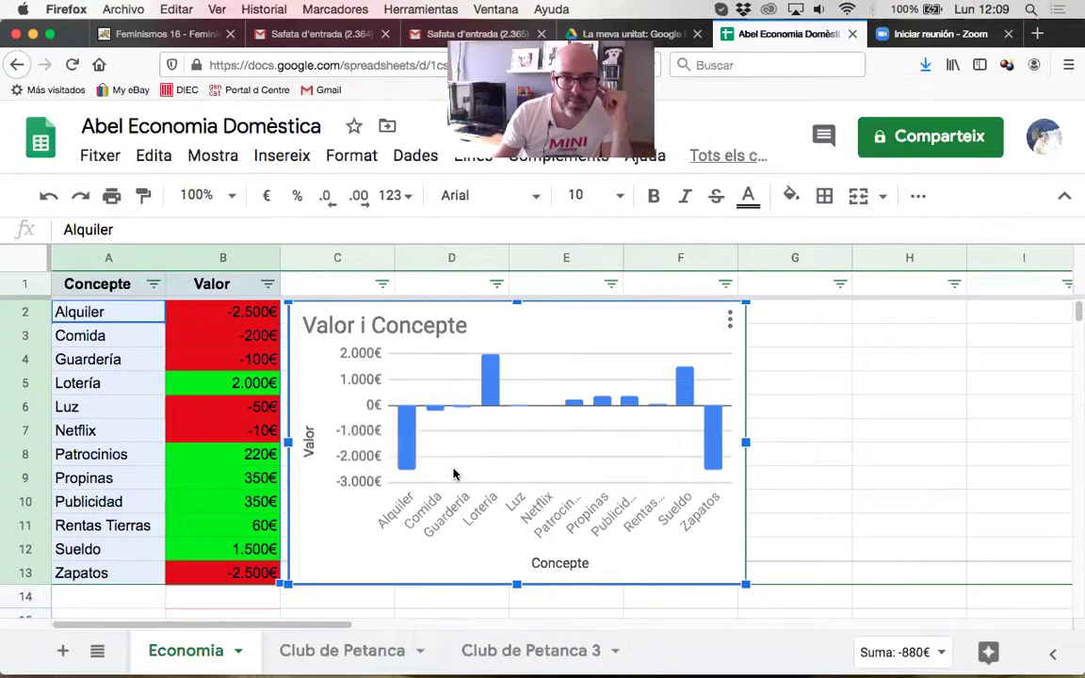
pyautogui.moveTo(412, 471)
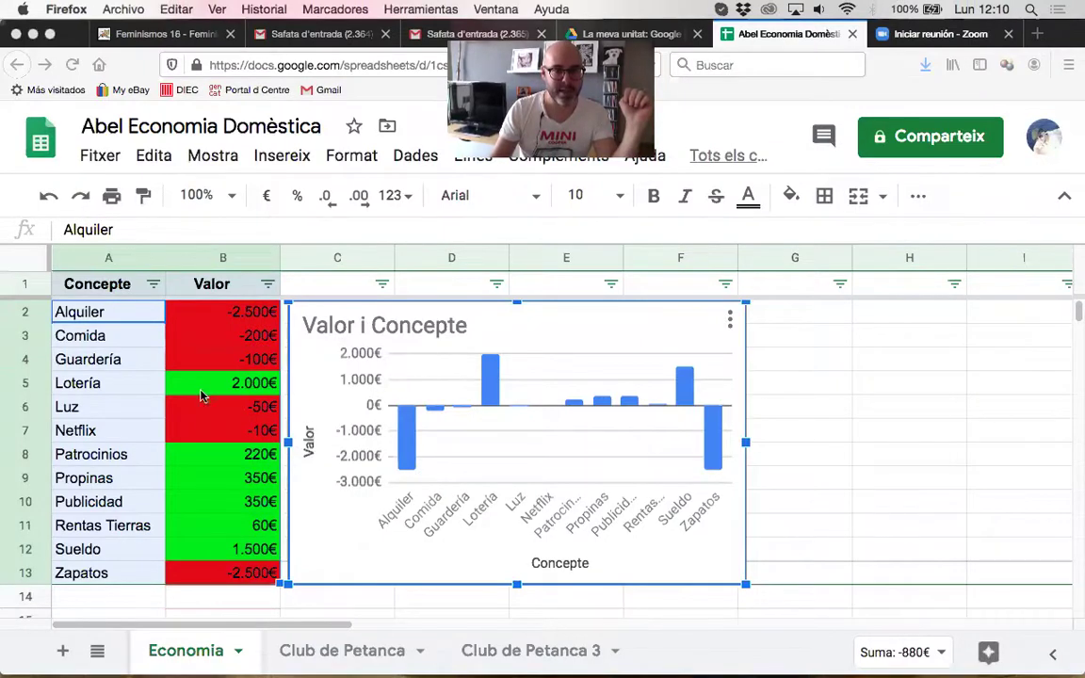
pyautogui.click(203, 456)
pyautogui.click(203, 480)
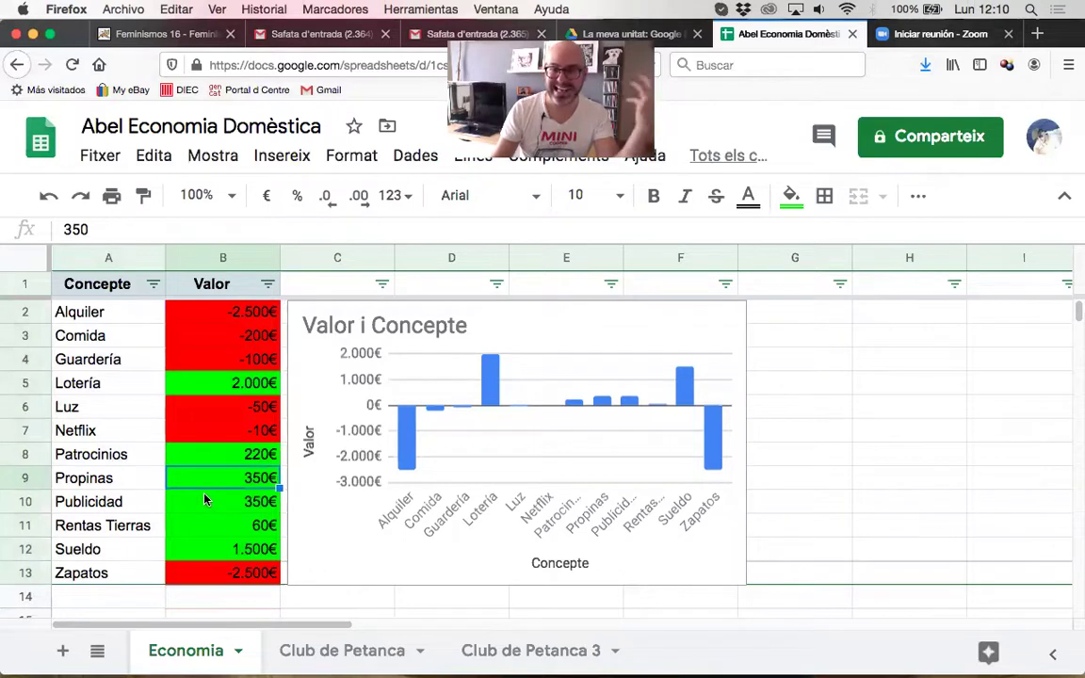
pyautogui.click(218, 382)
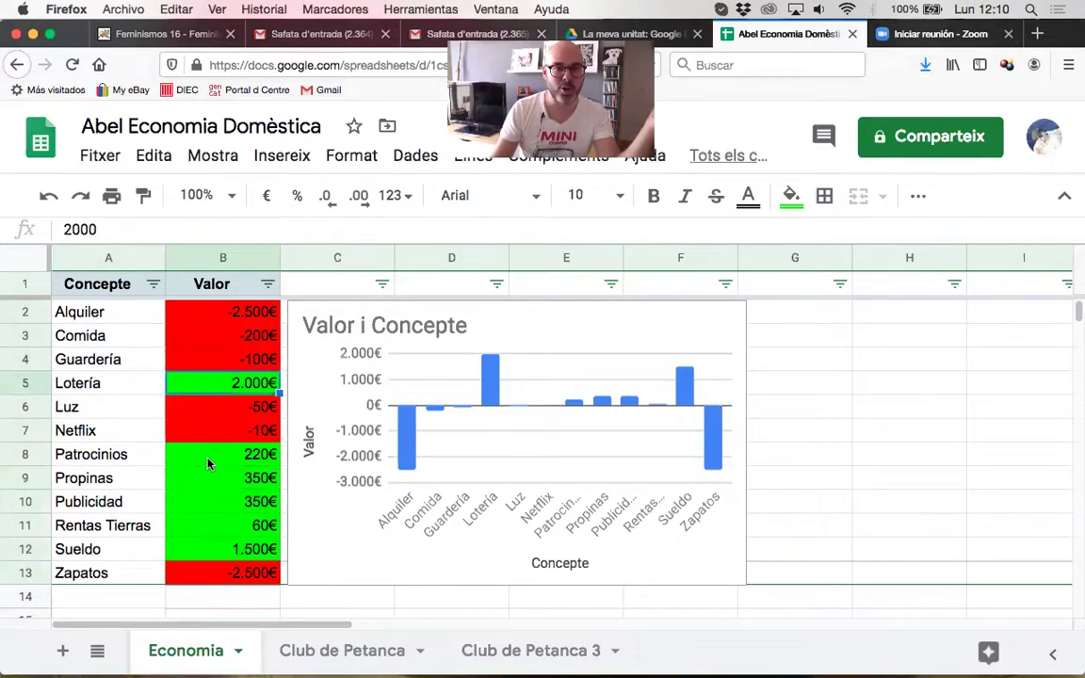
pyautogui.click(207, 456)
pyautogui.click(205, 479)
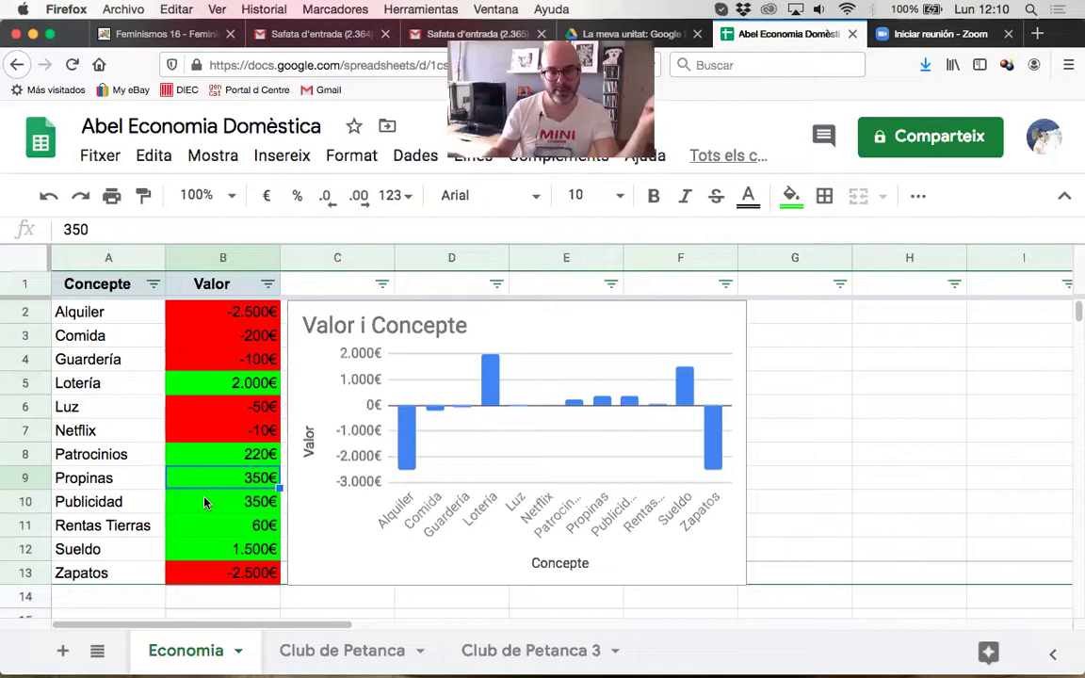
# - Review the Valor column and inspect the formula of the Total cell in B21
pyautogui.scroll(-5, 209, 507)
pyautogui.scroll(5, 223, 506)
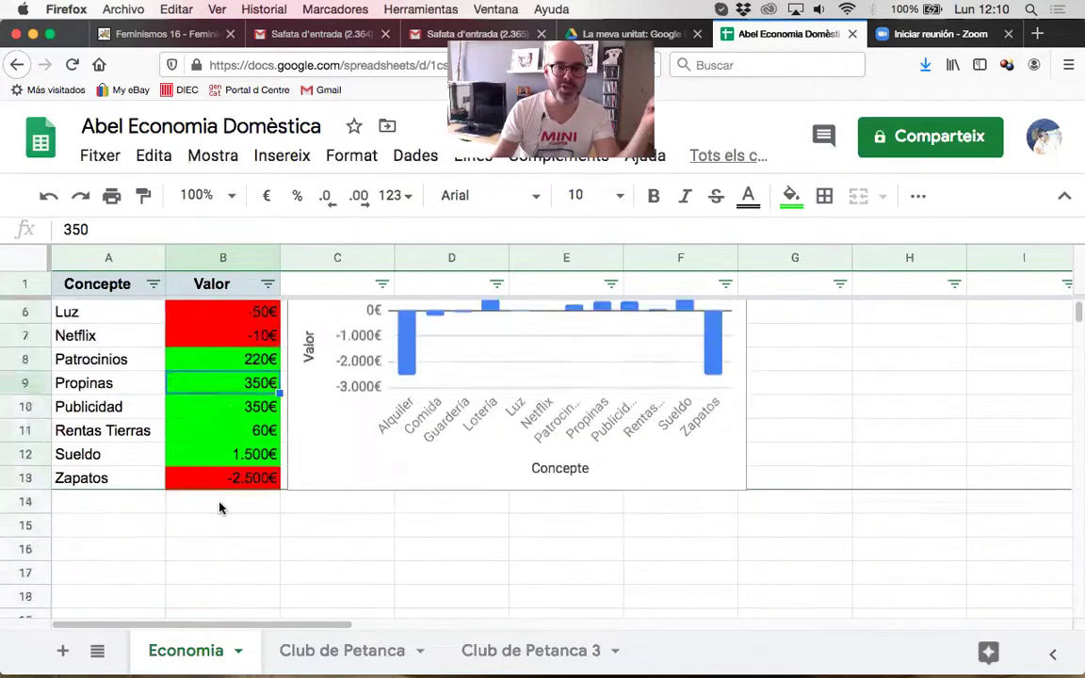
pyautogui.click(224, 256)
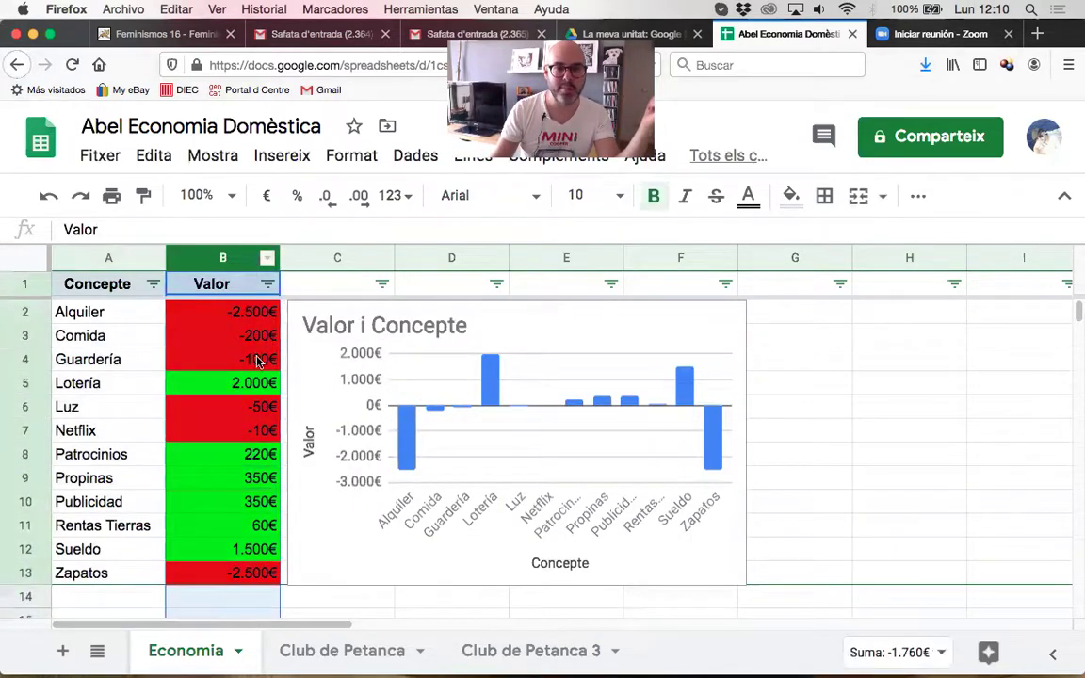
pyautogui.scroll(-5, 256, 363)
pyautogui.click(251, 375)
pyautogui.click(235, 339)
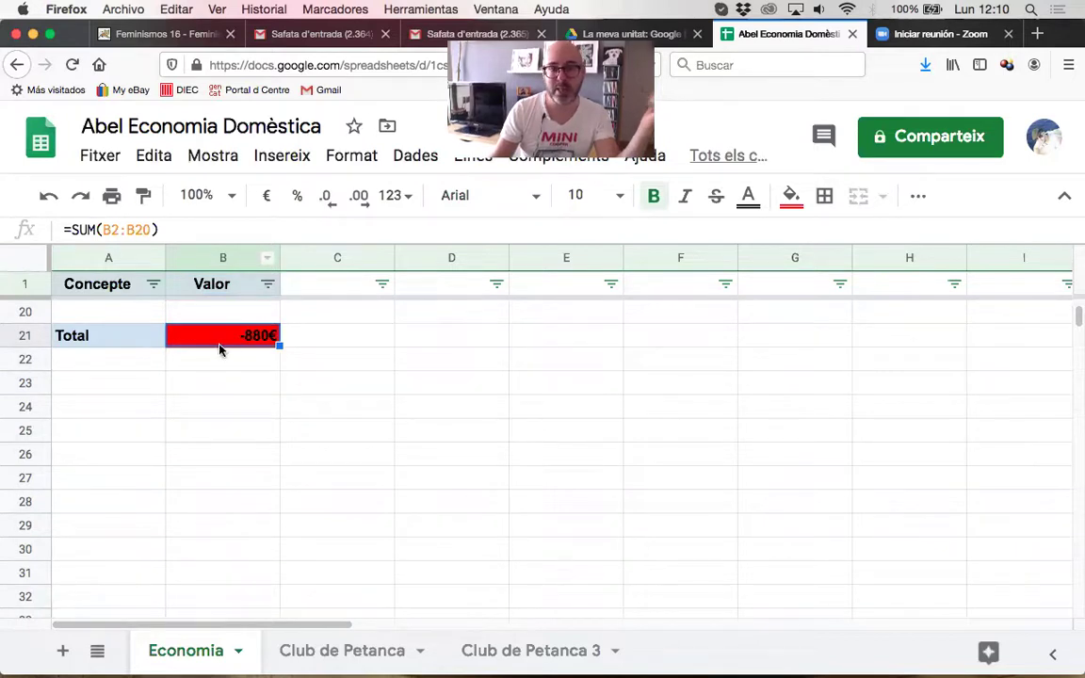
pyautogui.scroll(5, 235, 430)
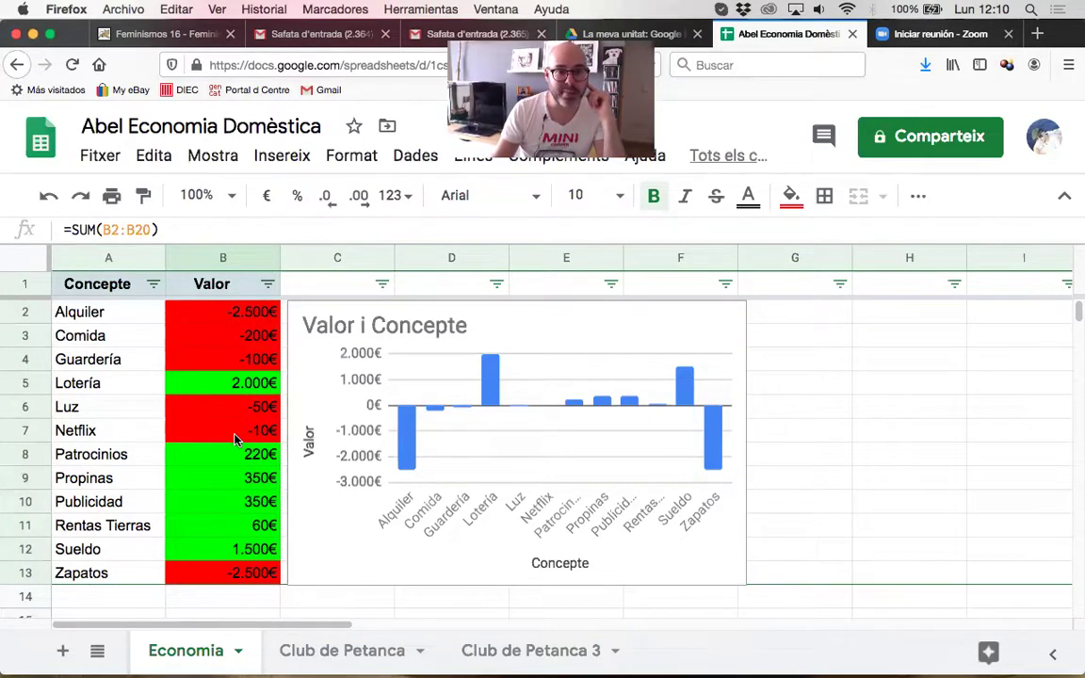
# - Review the filter on header row 1 and the sorting options of the Concepte column
pyautogui.scroll(-1, 188, 396)
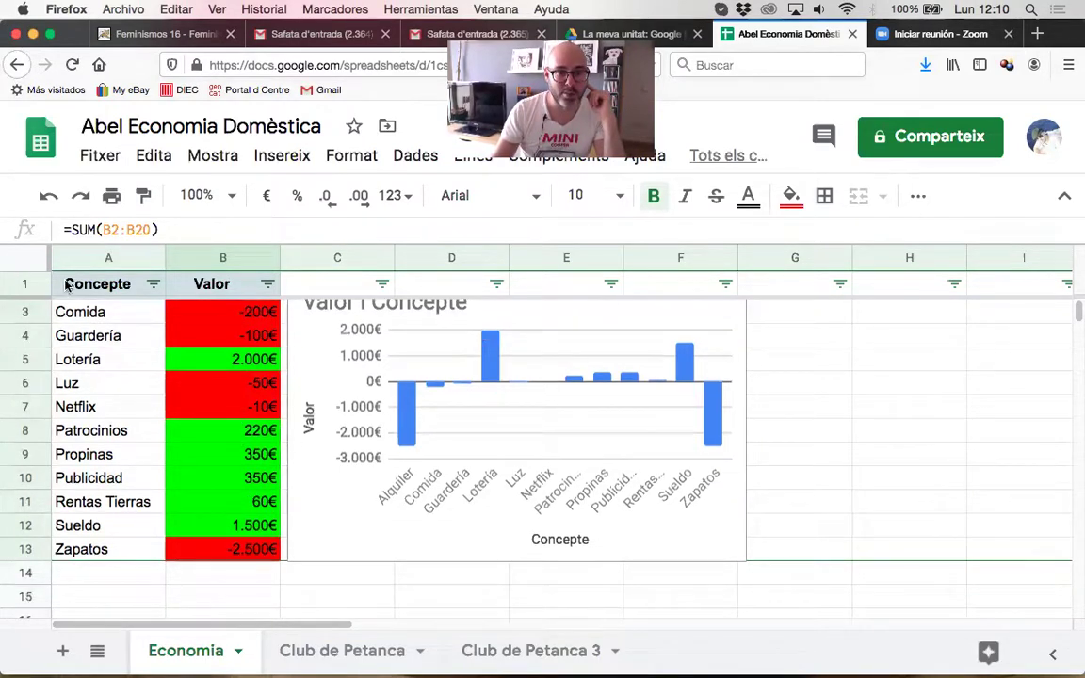
pyautogui.click(30, 284)
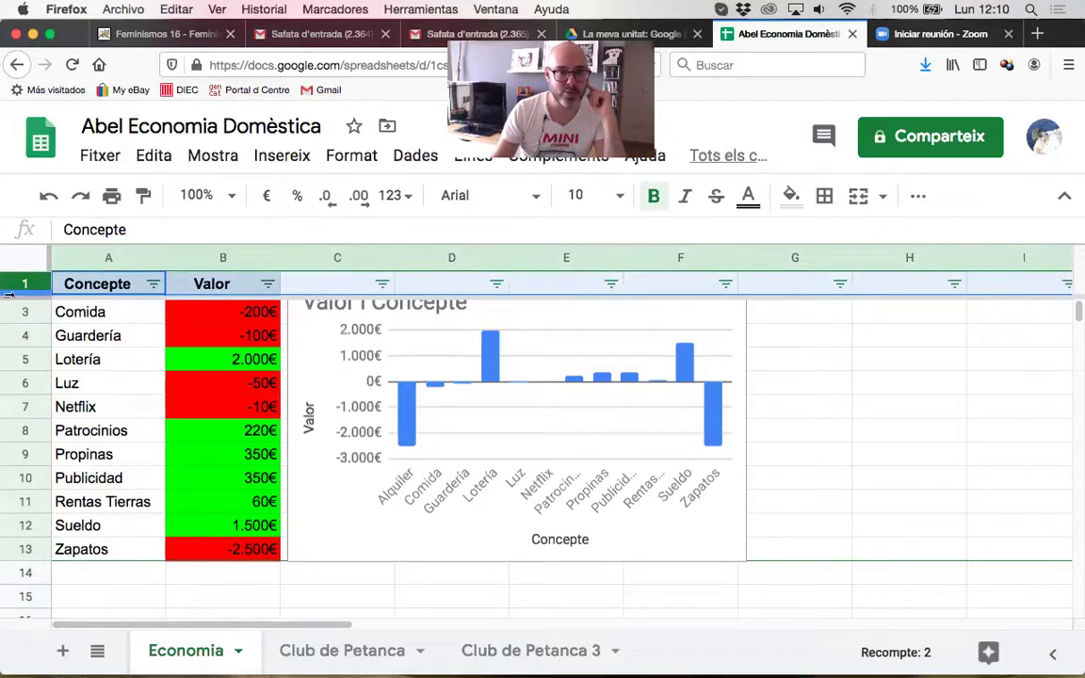
pyautogui.click(920, 204)
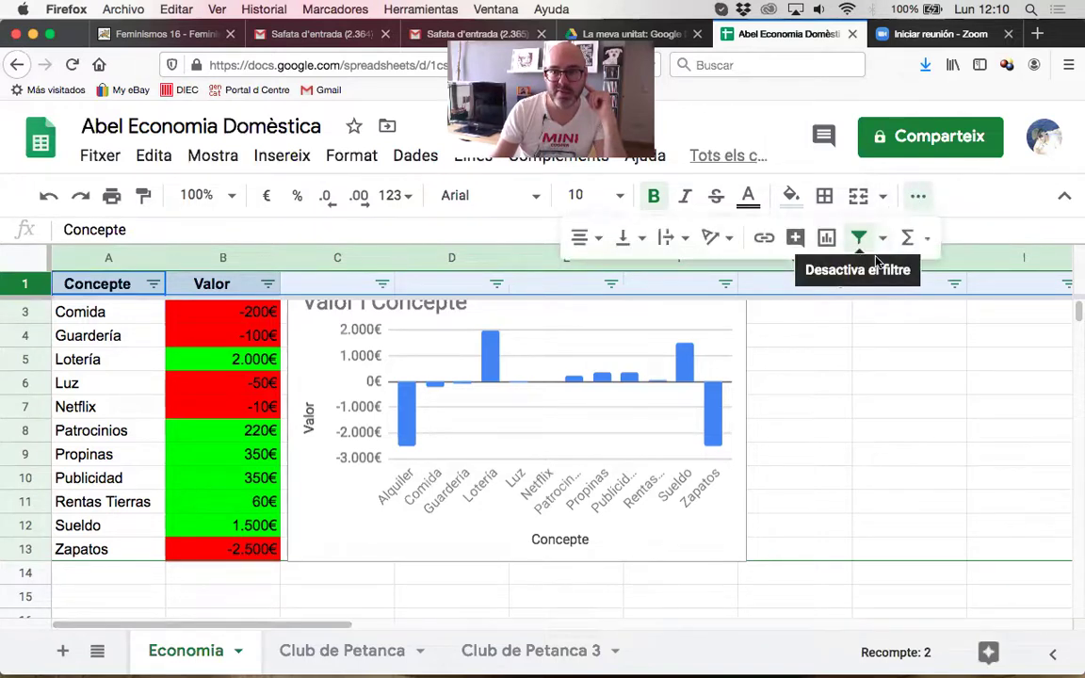
pyautogui.click(918, 195)
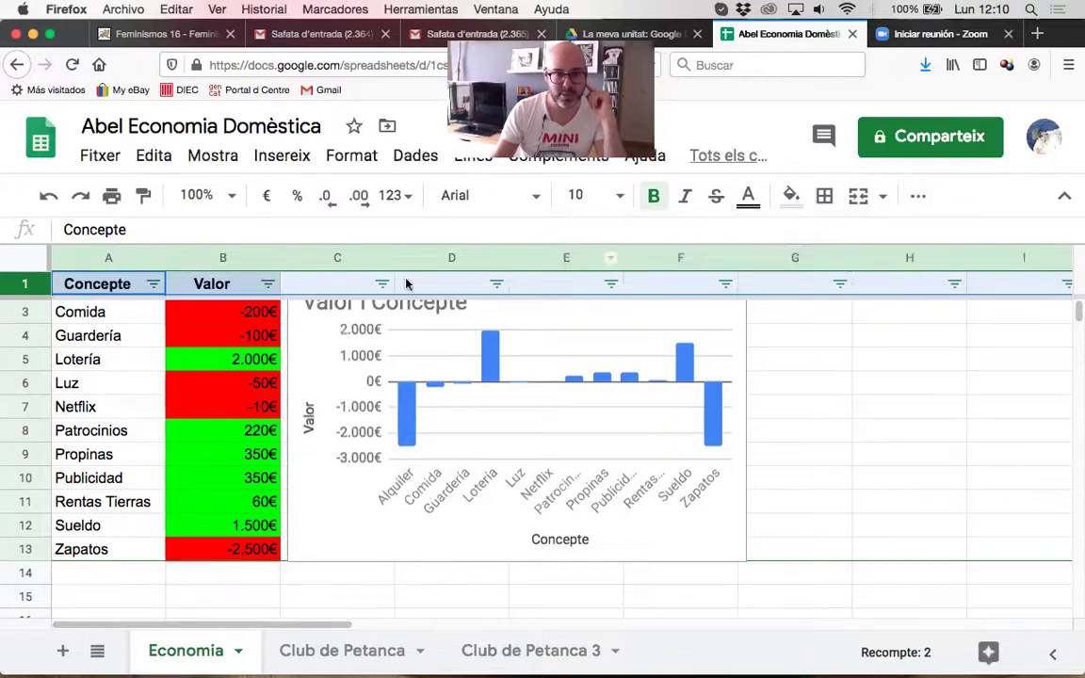
pyautogui.click(135, 320)
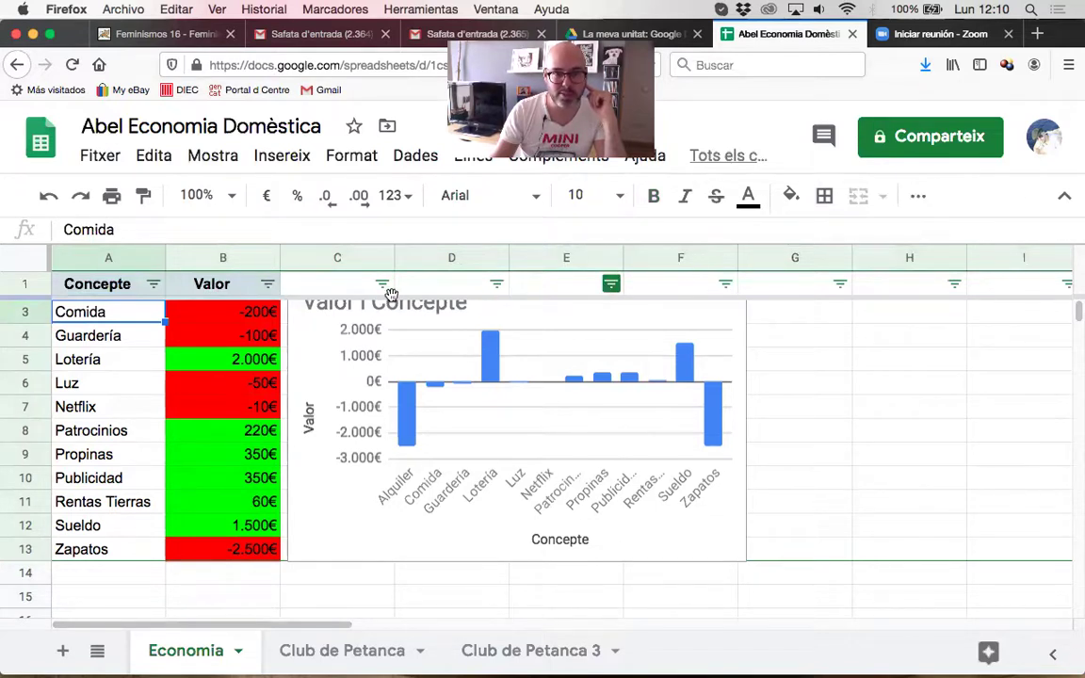
pyautogui.click(153, 285)
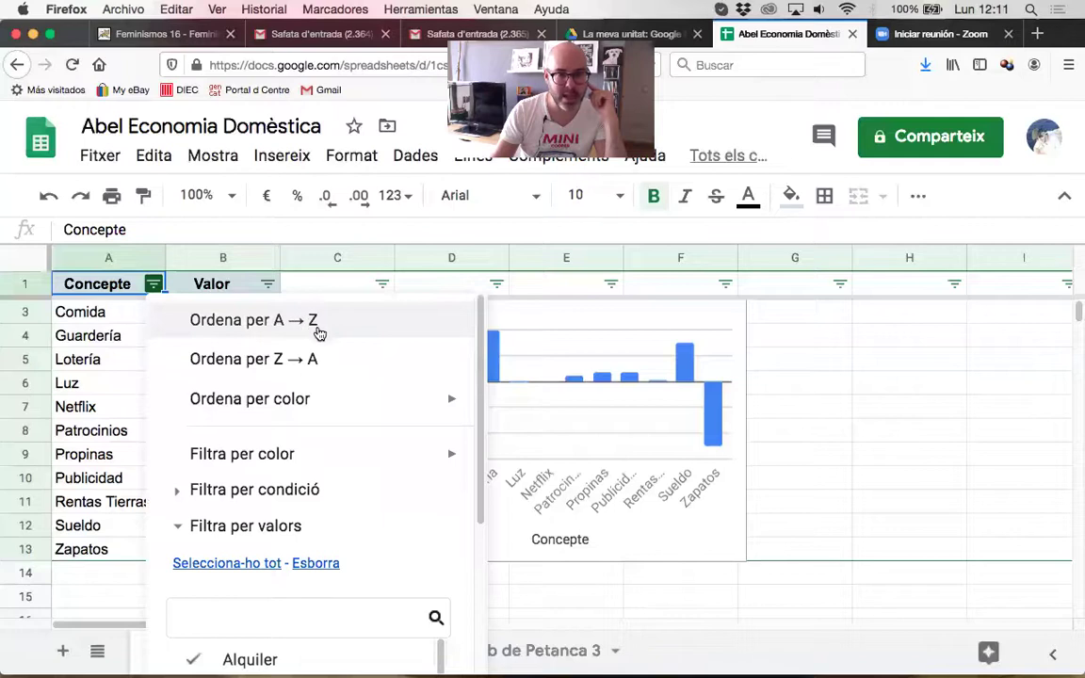
pyautogui.click(907, 347)
pyautogui.scroll(1, 663, 556)
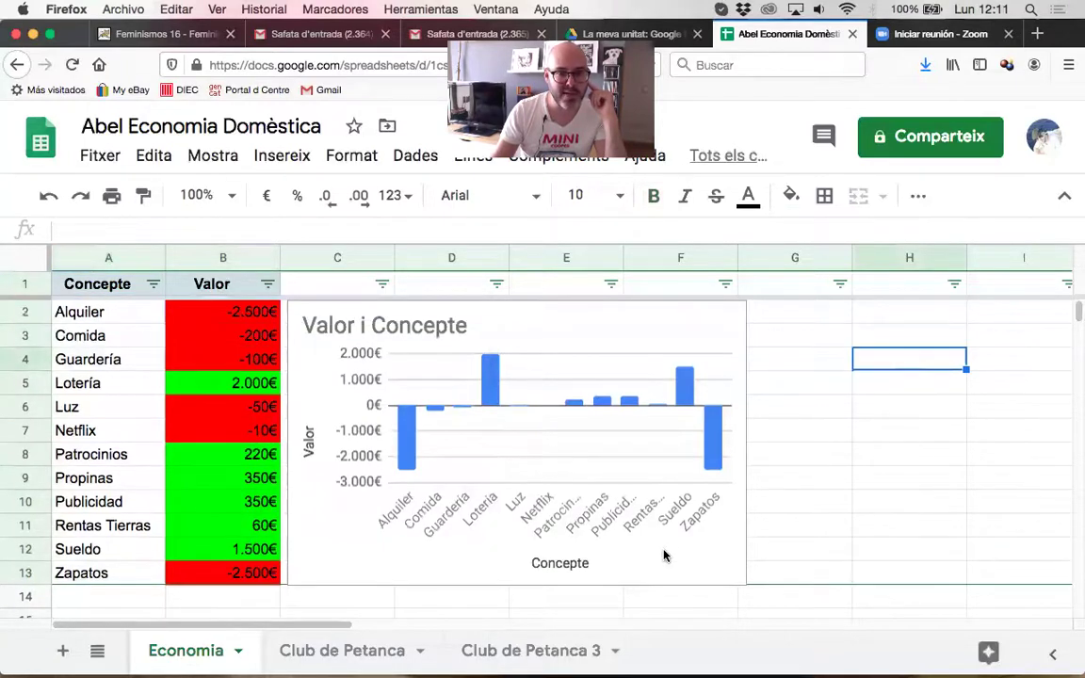
# - Review how to insert a chart for the data in A2:B13 without adding another one
pyautogui.moveTo(68, 314); pyautogui.dragTo(238, 571)
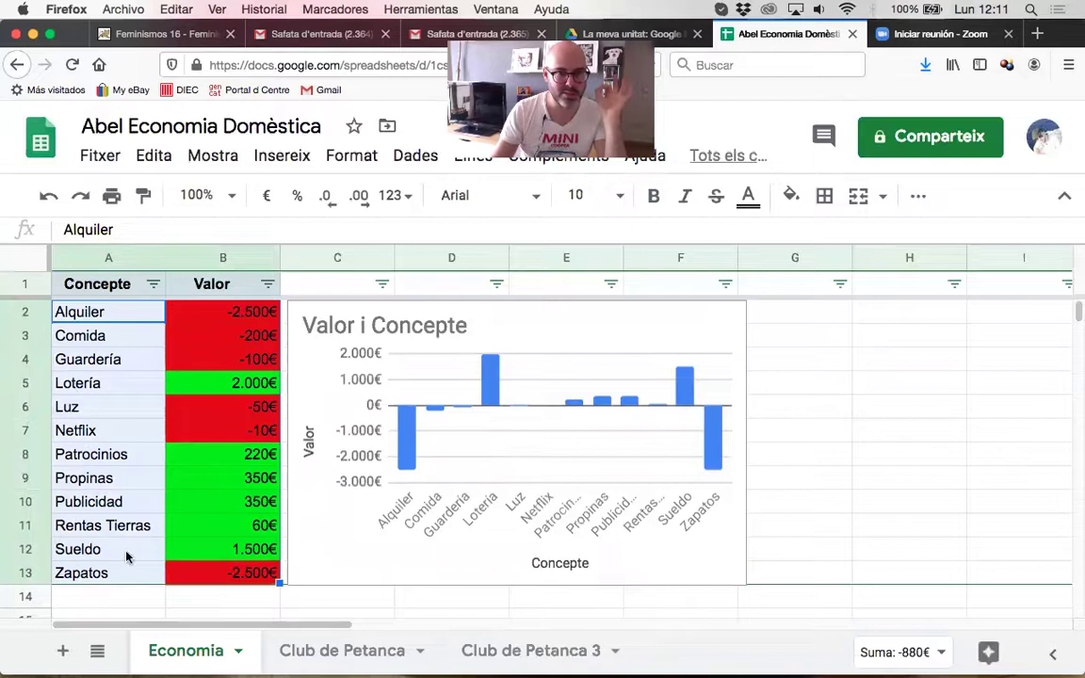
pyautogui.click(285, 158)
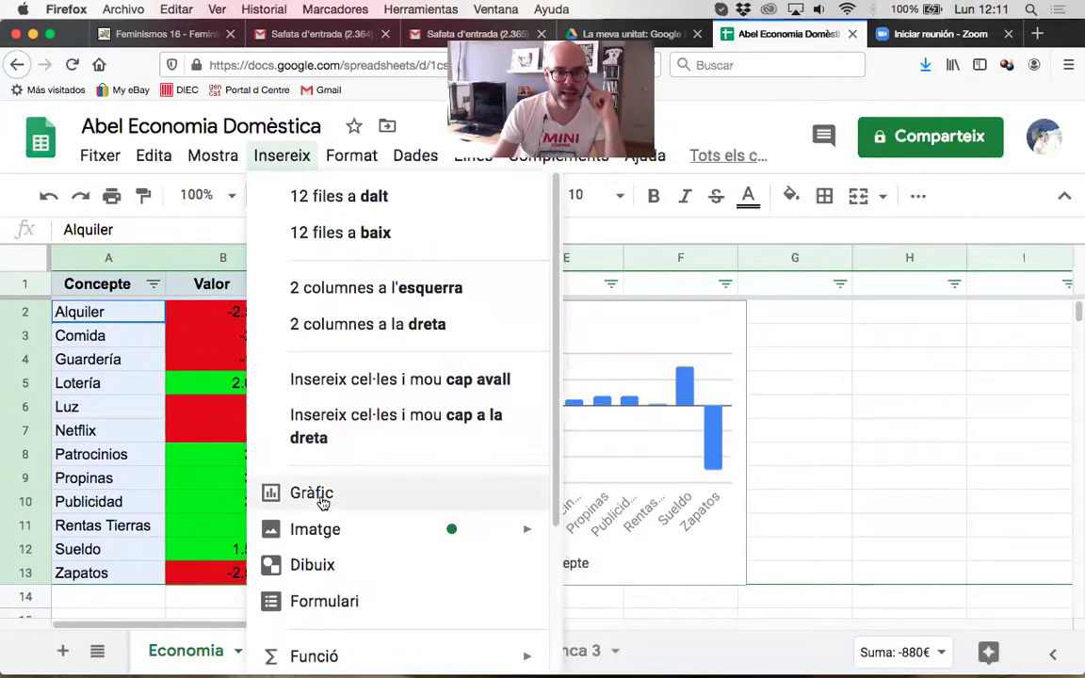
pyautogui.click(872, 364)
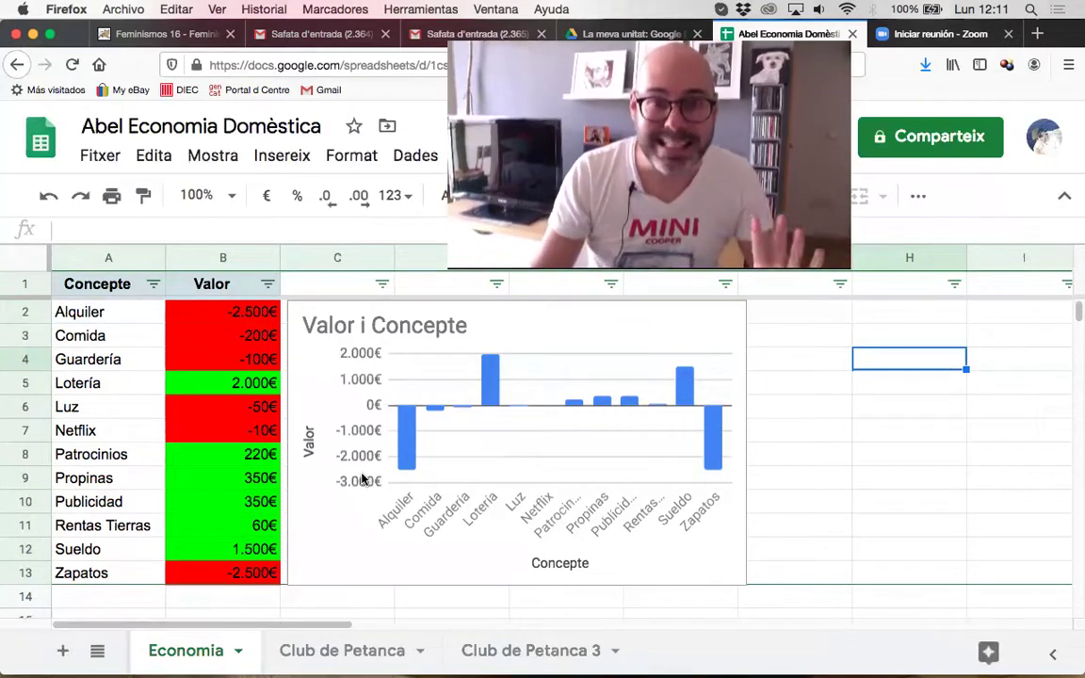
# - Move the chart over the table and back beside it, starting at column C
pyautogui.click(404, 403)
pyautogui.moveTo(429, 383); pyautogui.dragTo(223, 411)
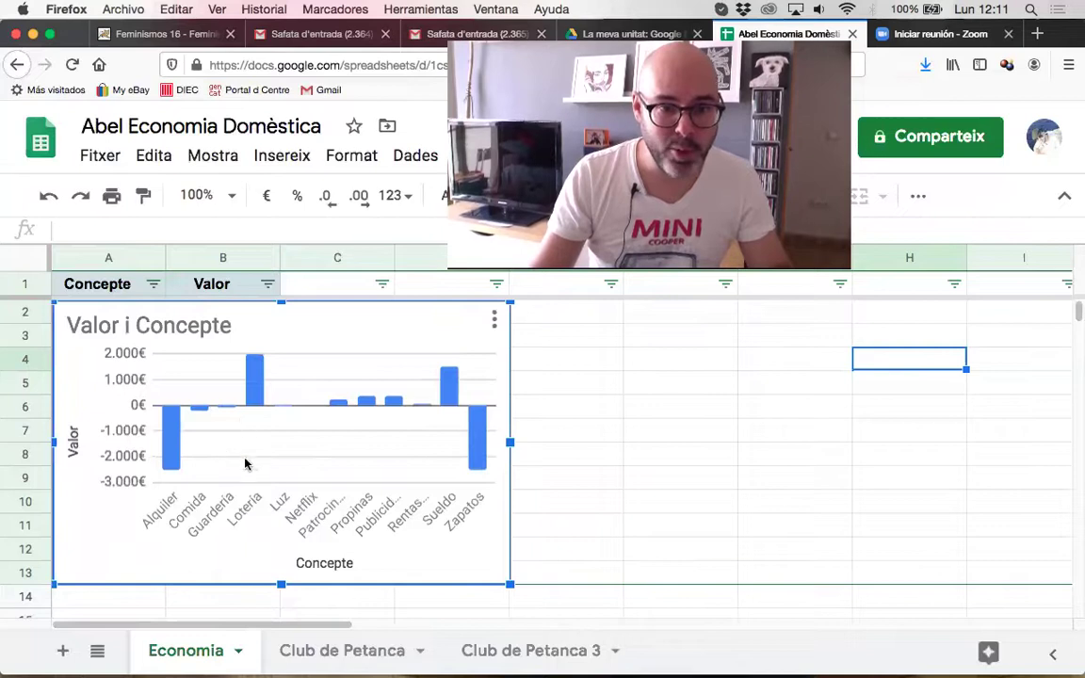
pyautogui.moveTo(243, 445); pyautogui.dragTo(484, 443)
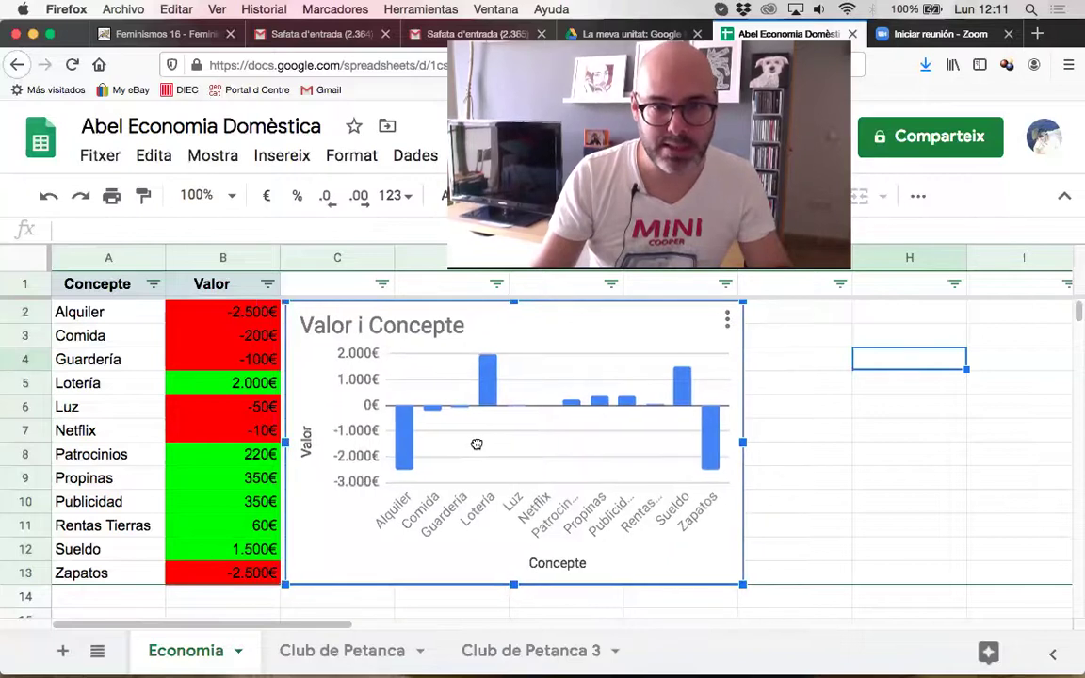
# - Enlarge the chart to column H and row 17, and shrink it back to end at row 13
pyautogui.scroll(-2, 735, 584)
pyautogui.moveTo(743, 537); pyautogui.dragTo(875, 618)
pyautogui.scroll(-2, 564, 510)
pyautogui.scroll(1, 665, 538)
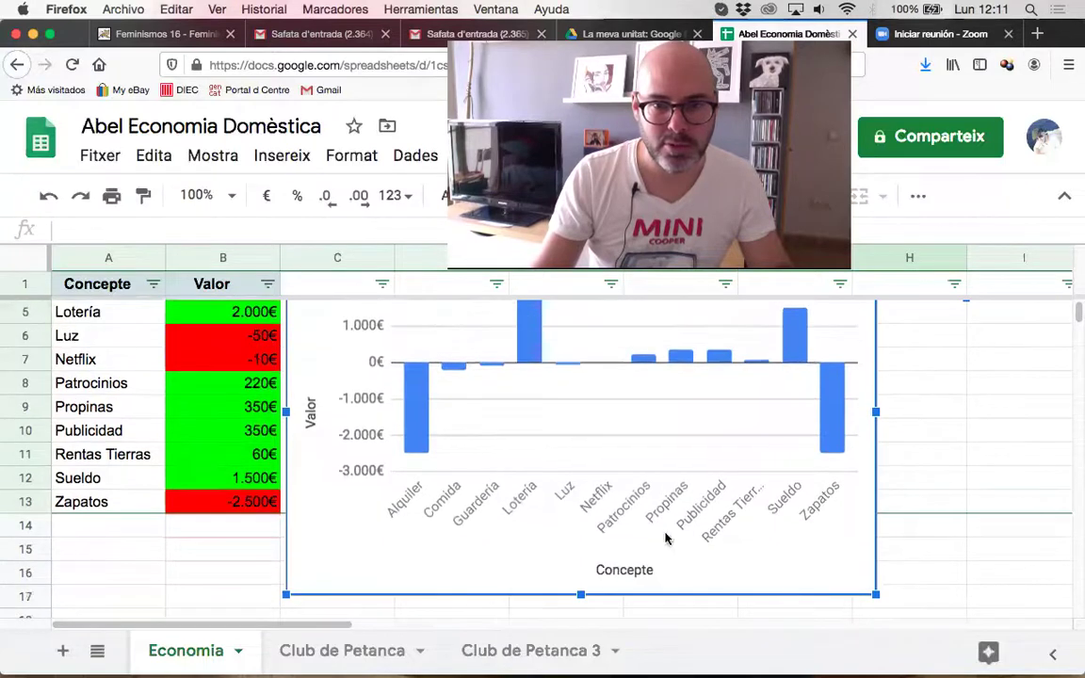
pyautogui.moveTo(875, 594); pyautogui.dragTo(741, 506)
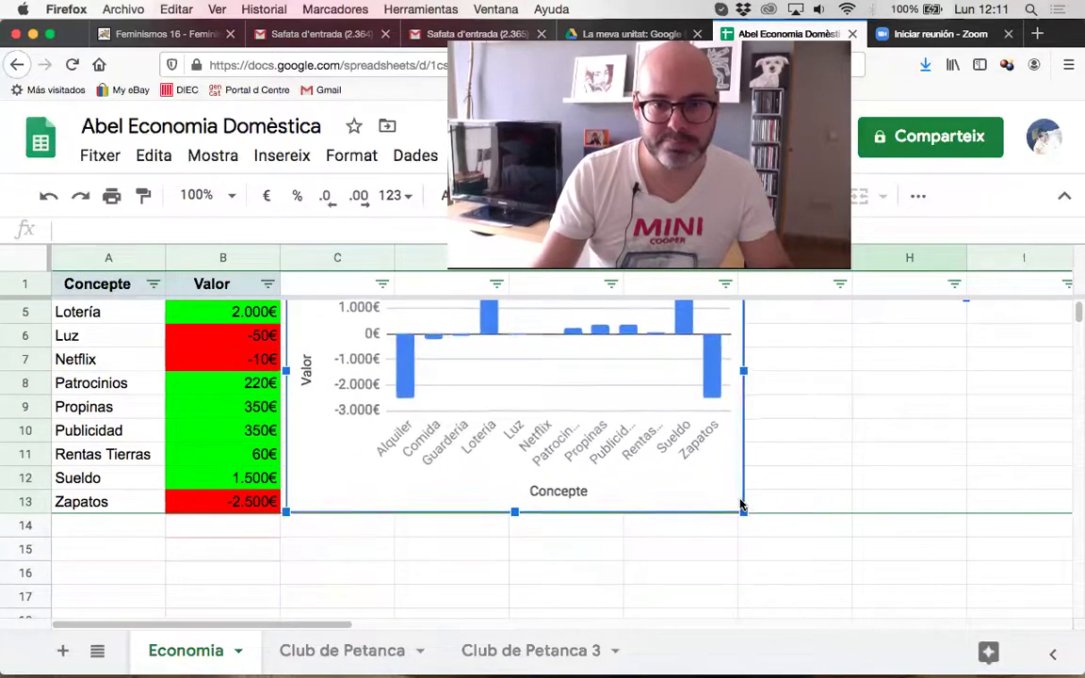